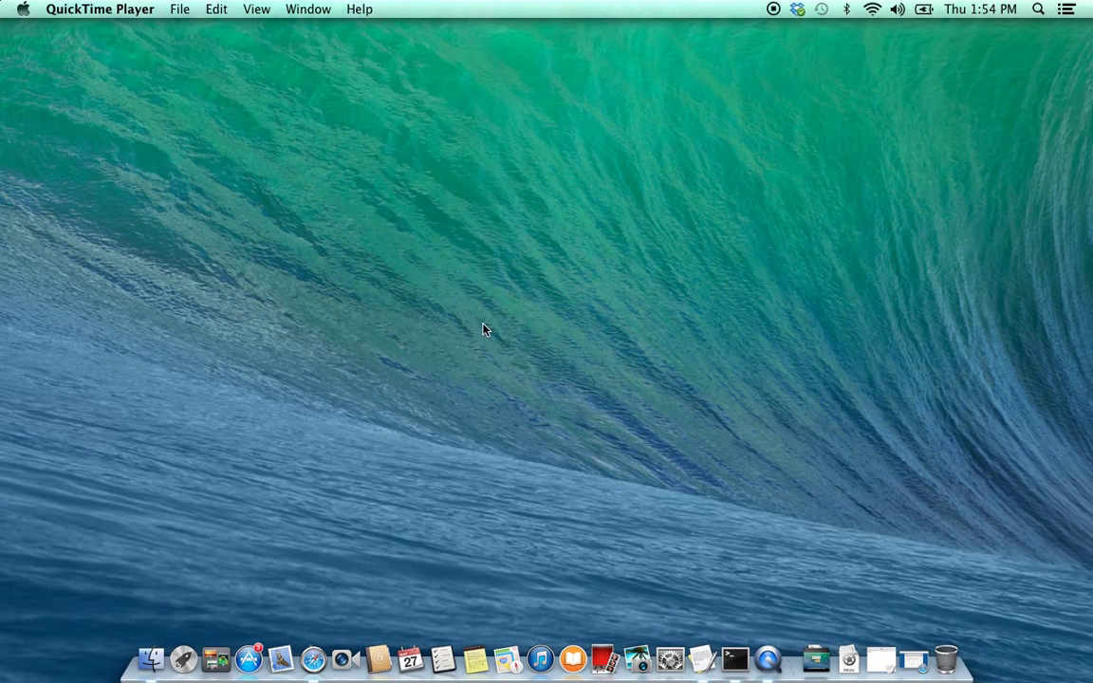
Launch Antnotes from Launchpad and drag its welcome note up beneath the menu bar.
{"action": "left_click", "coordinate": [183, 658]}
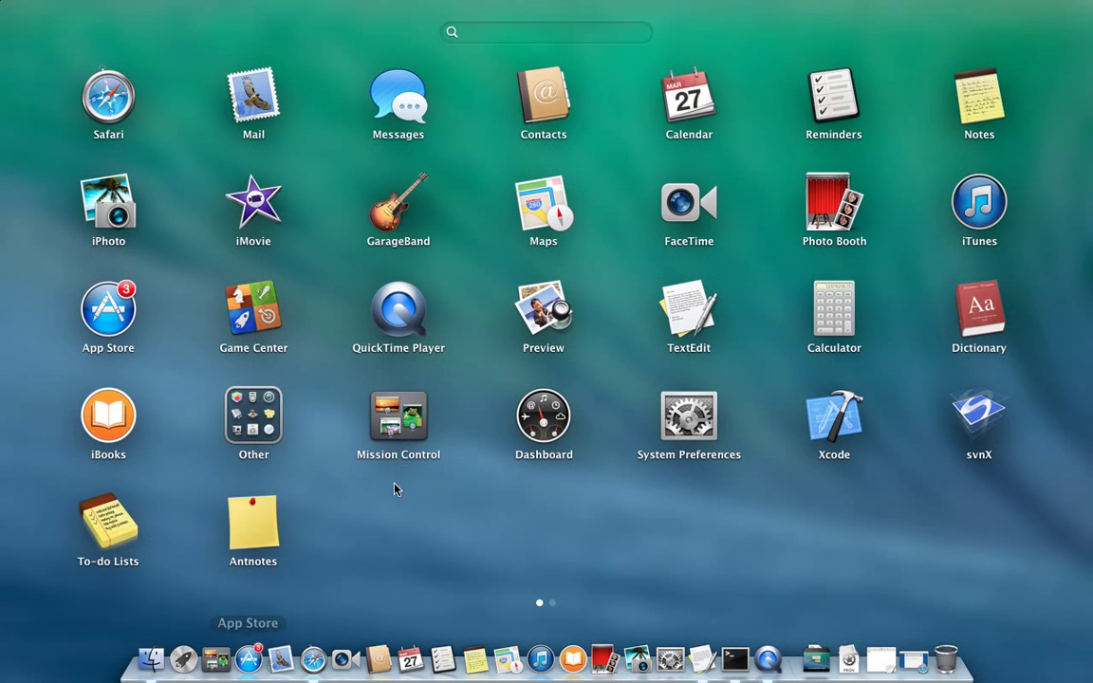
{"action": "left_click", "coordinate": [254, 529]}
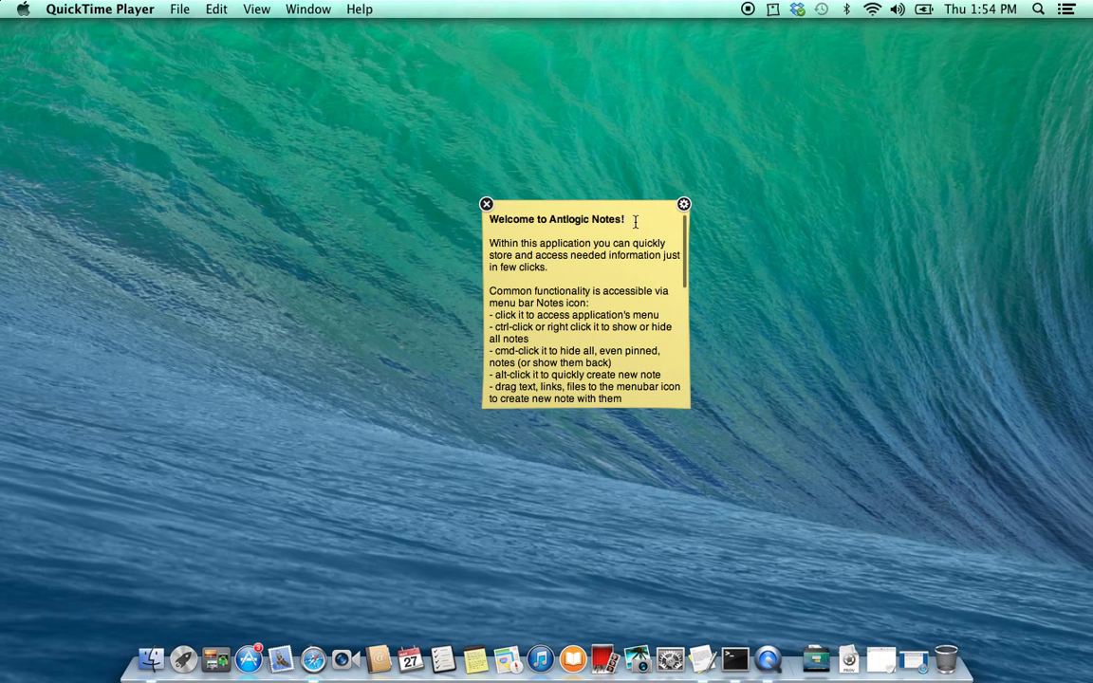
{"action": "left_click_drag", "start_coordinate": [636, 207], "coordinate": [541, 26]}
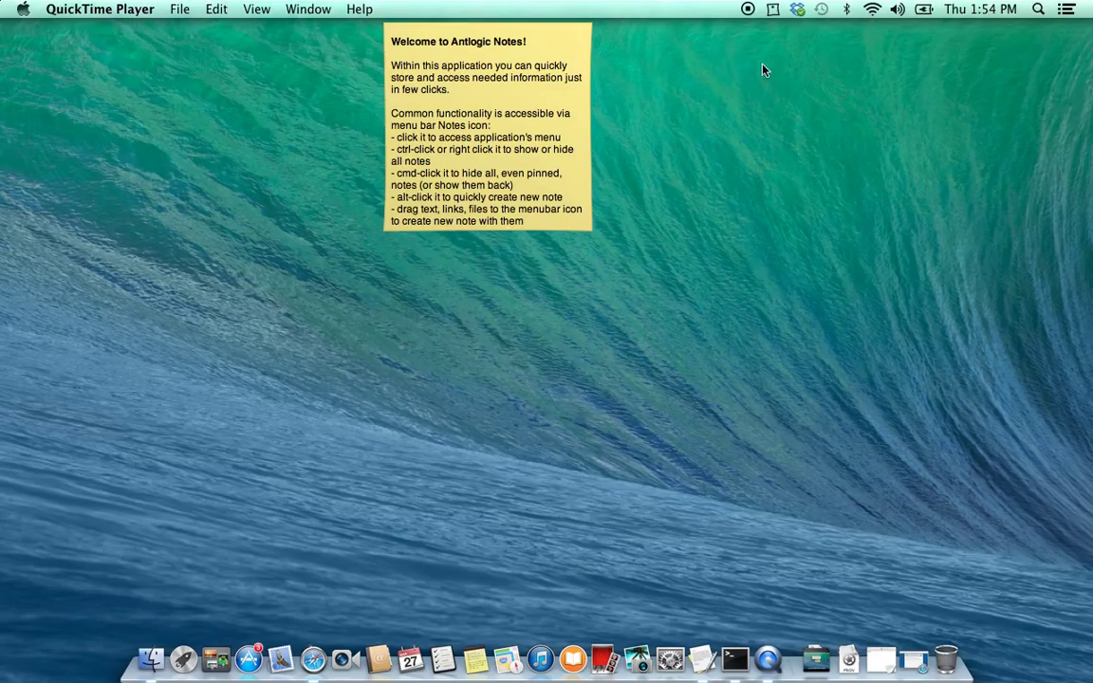
Create a new note from the Antnotes menu-bar icon and type 'Hello world!' into it.
{"action": "left_click", "coordinate": [774, 11]}
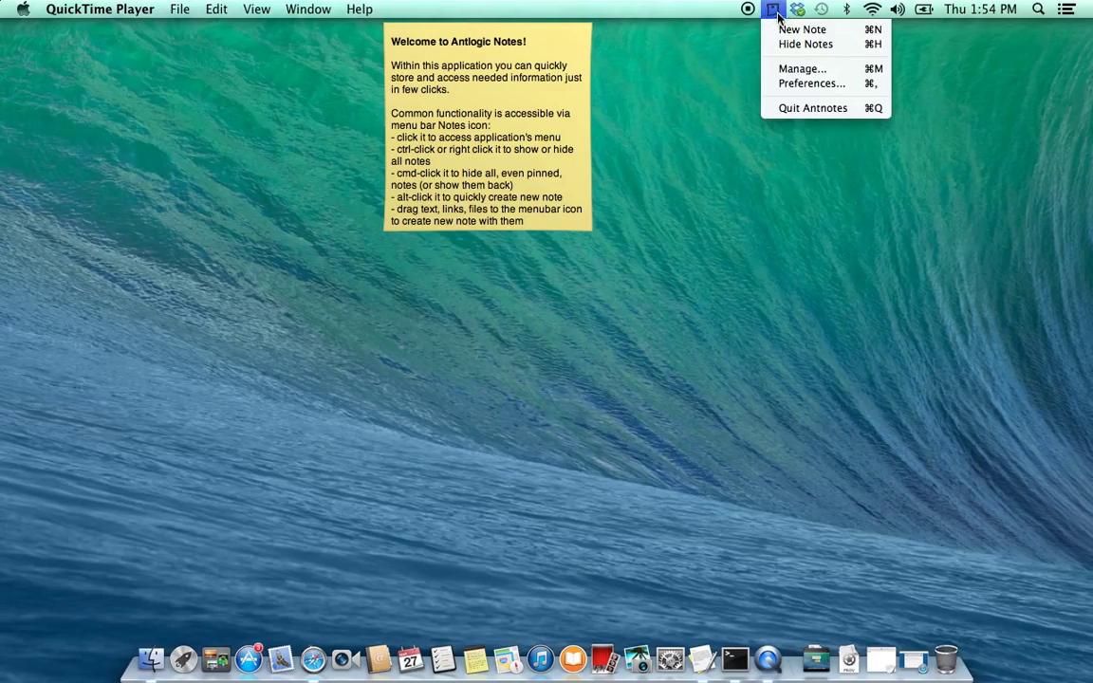
{"action": "left_click", "coordinate": [794, 31]}
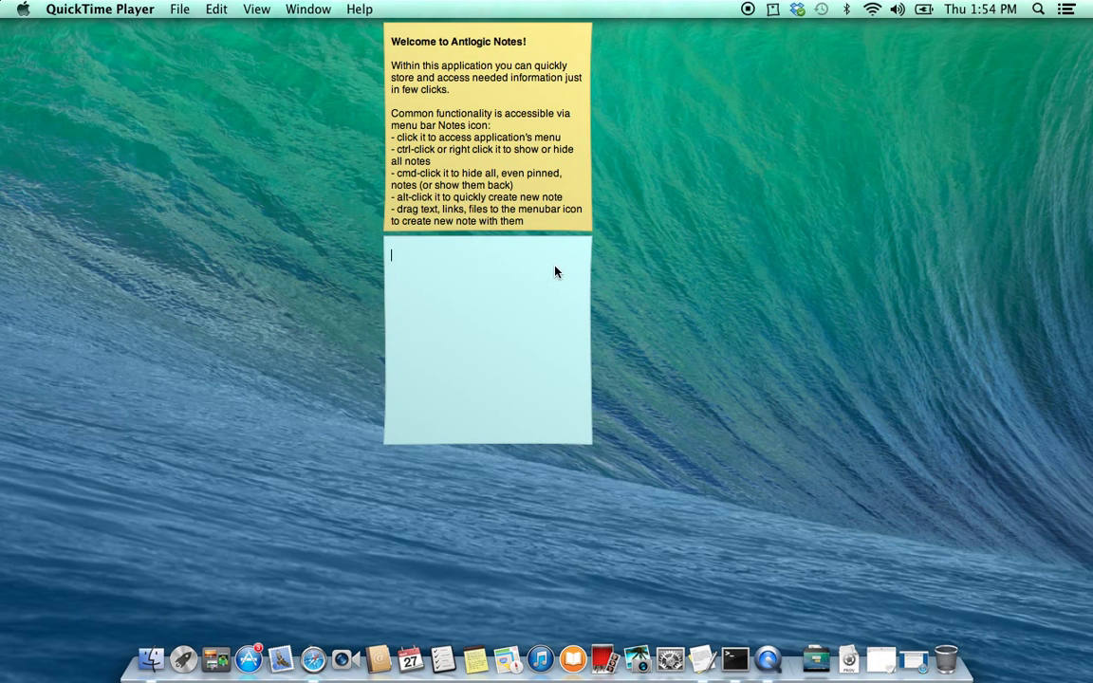
{"action": "type", "text": "Hello world!"}
{"action": "left_click", "coordinate": [773, 10]}
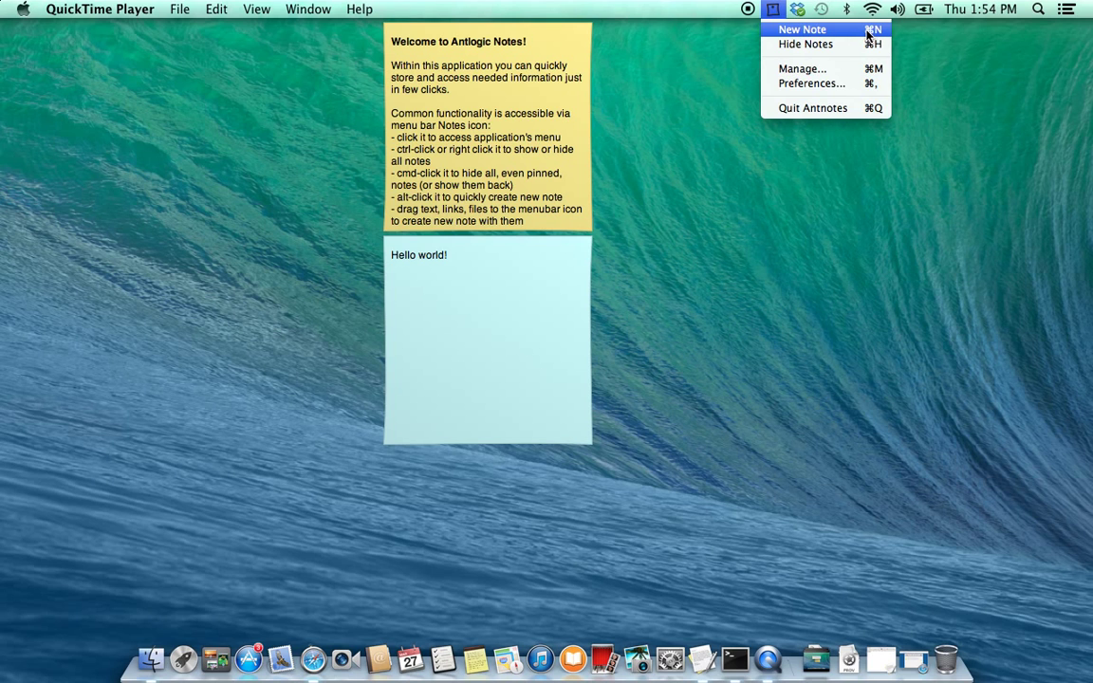
{"action": "left_click", "coordinate": [701, 162]}
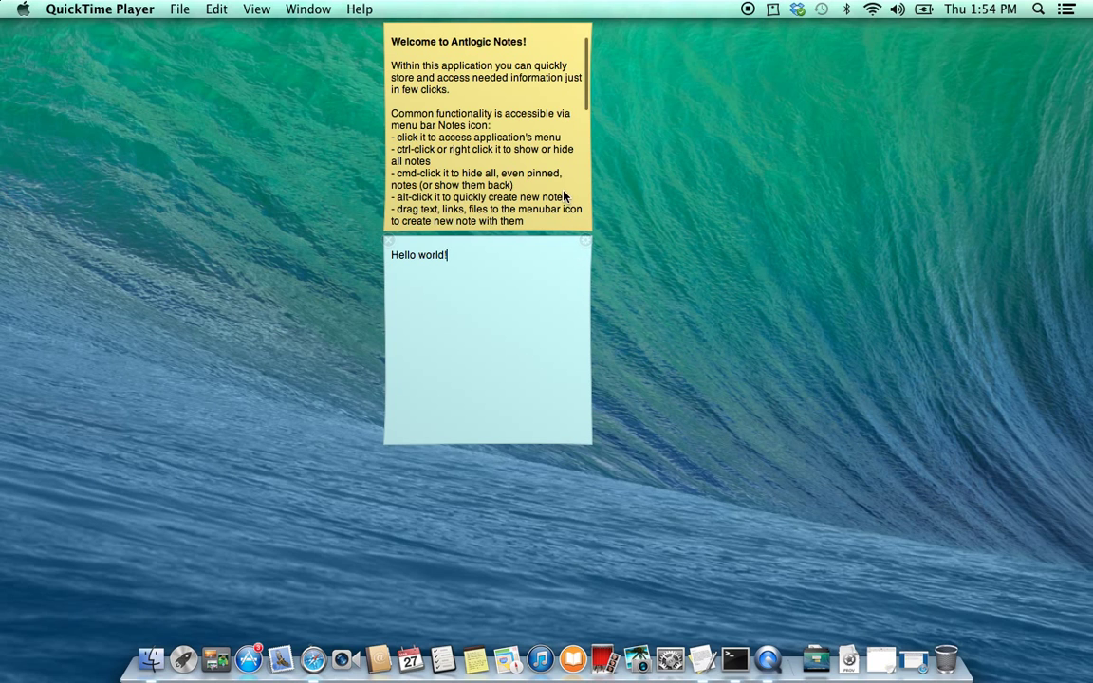
{"action": "left_click", "coordinate": [773, 10]}
{"action": "left_click", "coordinate": [806, 84]}
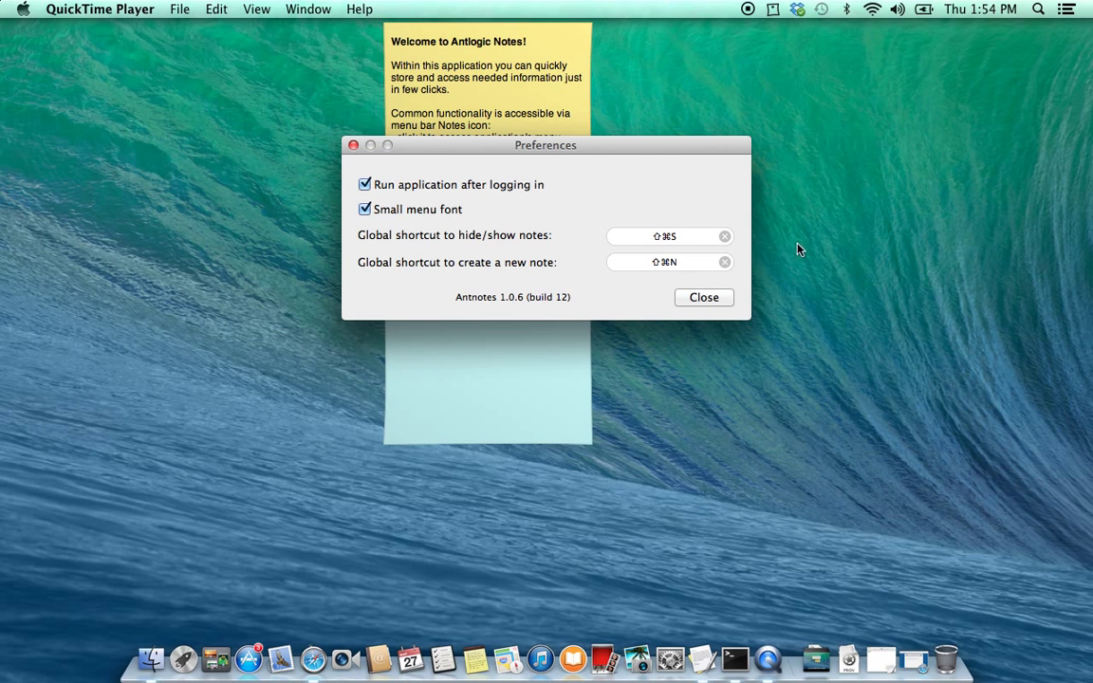
{"action": "left_click", "coordinate": [707, 300]}
Over Safari, add a 'Hello there!' note placed beside the Hello world! note.
{"action": "left_click", "coordinate": [313, 658]}
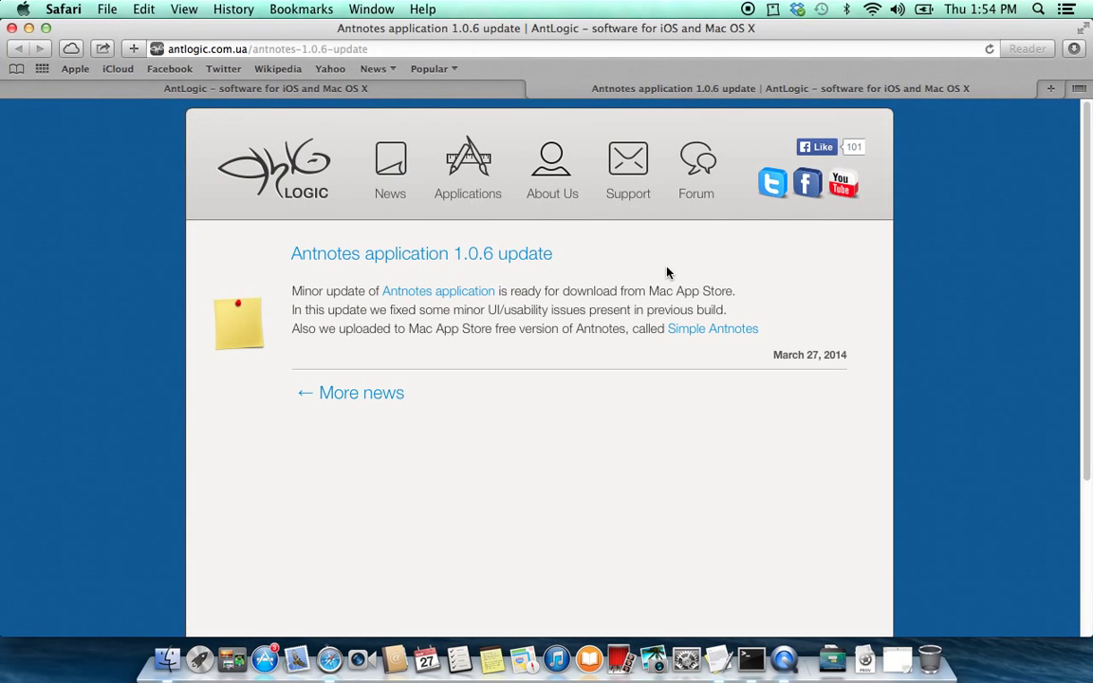
{"action": "key", "text": "super+shift+n"}
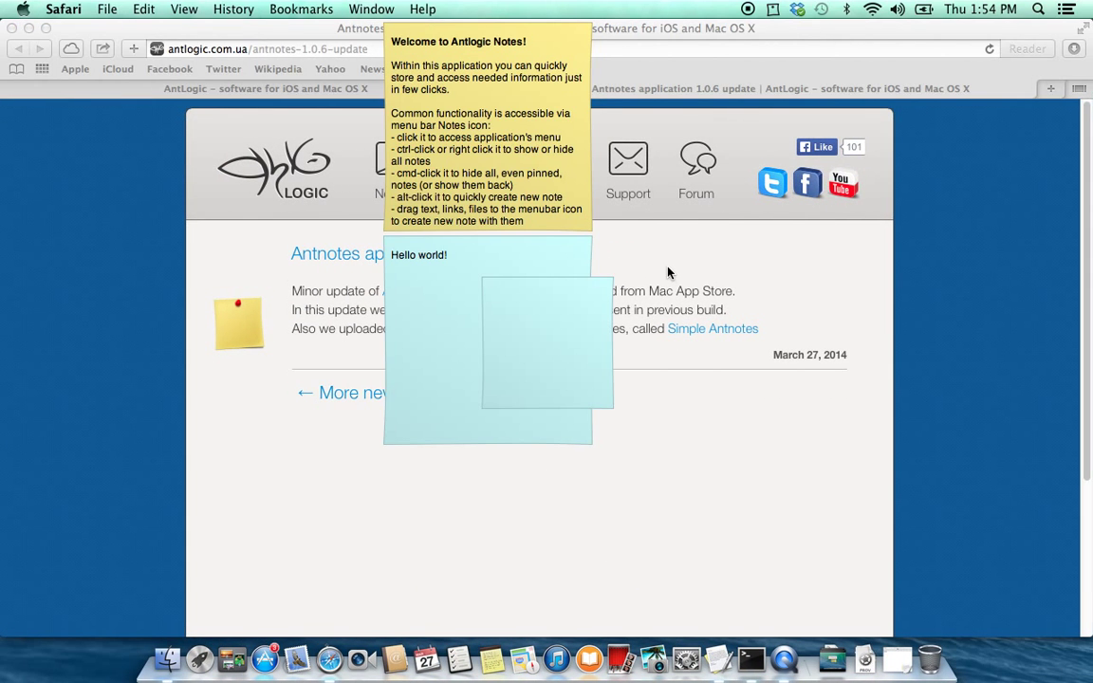
{"action": "type", "text": "Hello there!"}
{"action": "left_click_drag", "start_coordinate": [569, 277], "coordinate": [686, 243]}
Drop the page's Antnotes application link onto Antnotes to make a note beside the others.
{"action": "key", "text": "super+h"}
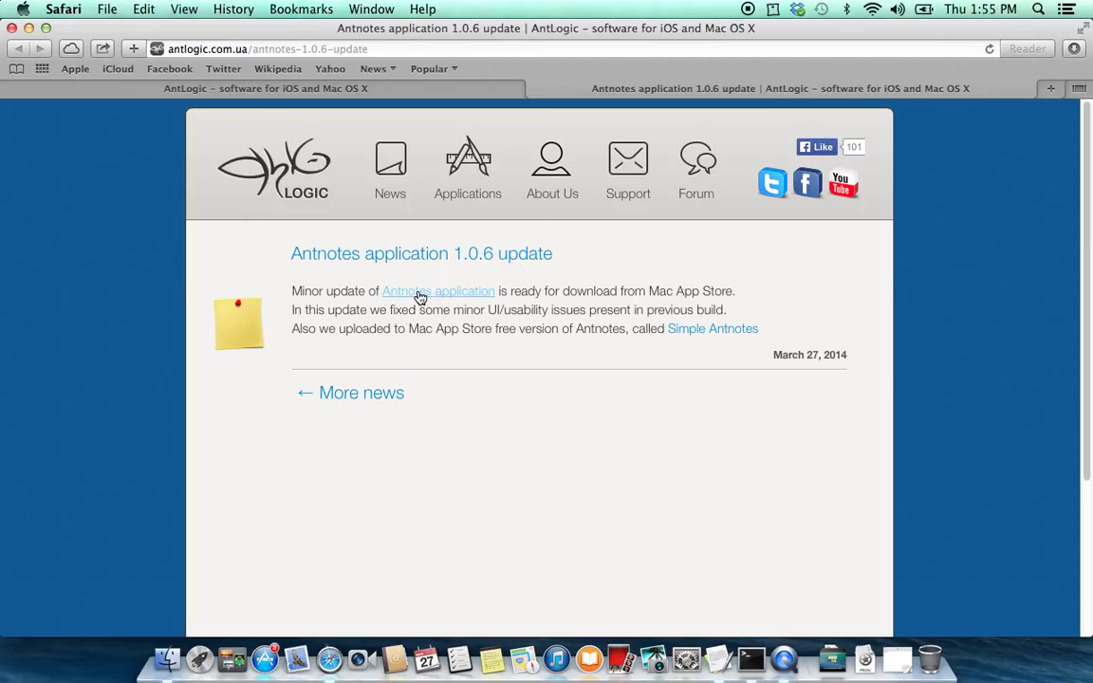
{"action": "left_click_drag", "start_coordinate": [427, 299], "coordinate": [782, 17]}
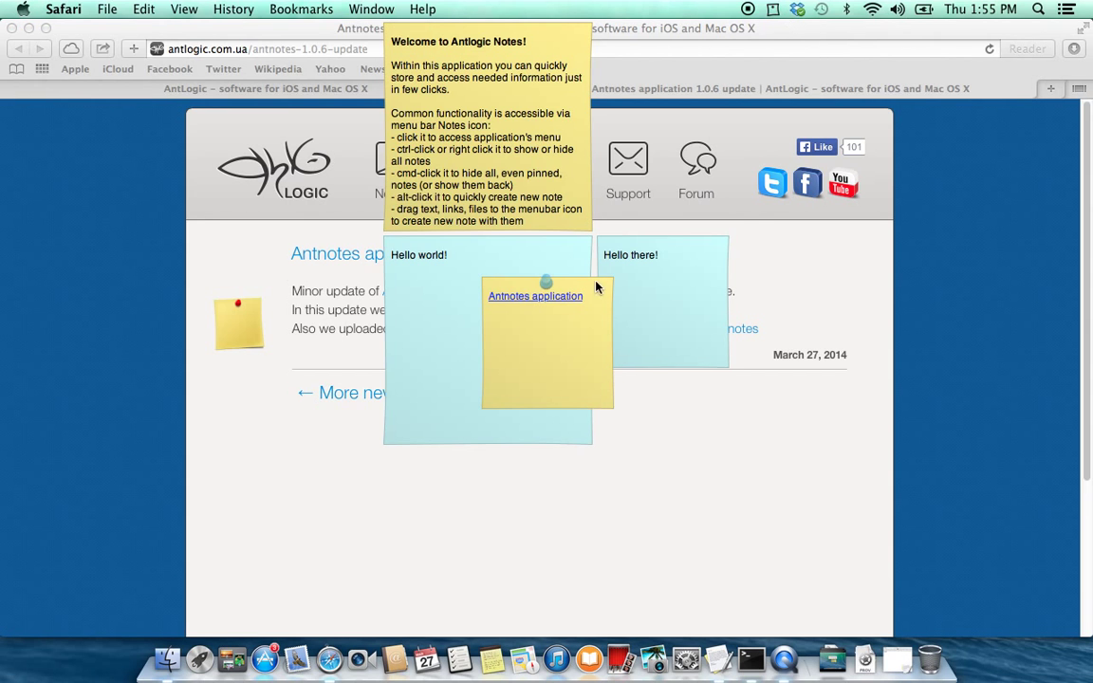
{"action": "left_click_drag", "start_coordinate": [507, 300], "coordinate": [772, 243]}
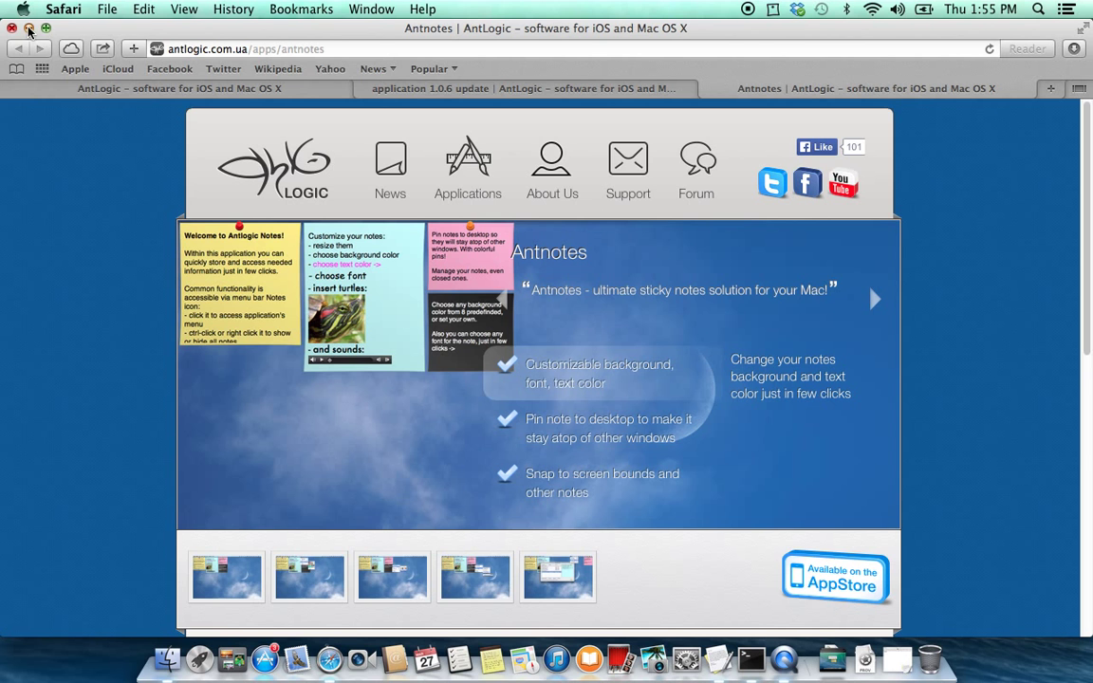
Close the Safari window and give the Hello world! note a pink background.
{"action": "left_click", "coordinate": [15, 40]}
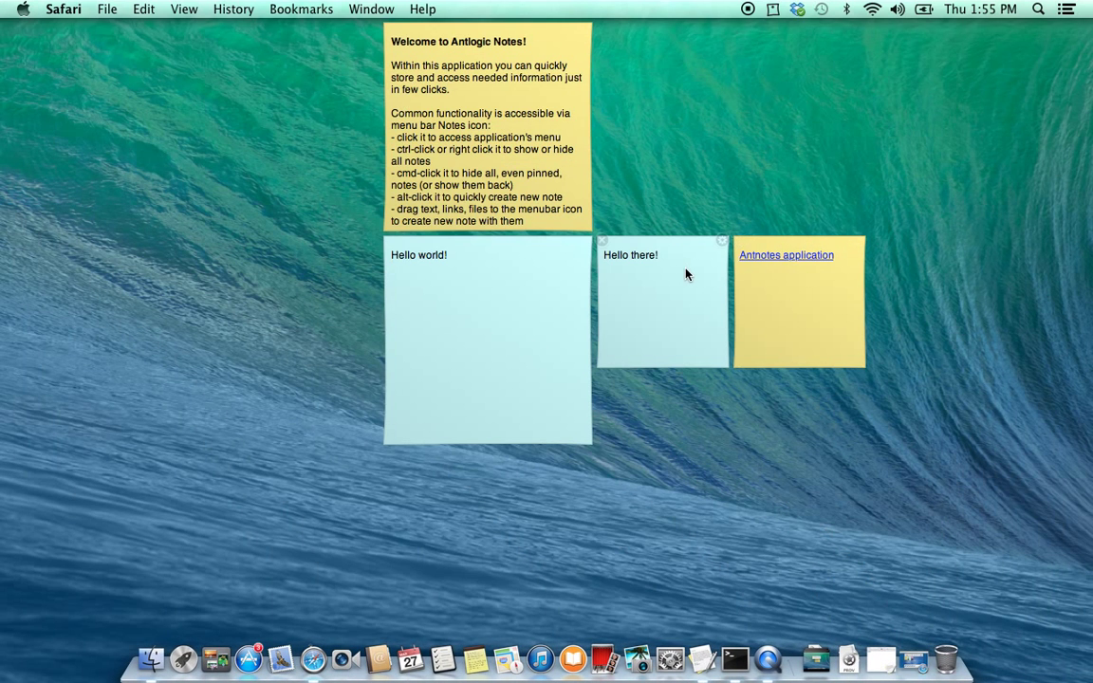
{"action": "mouse_move", "coordinate": [688, 275]}
{"action": "mouse_move", "coordinate": [663, 324]}
{"action": "left_click", "coordinate": [587, 241]}
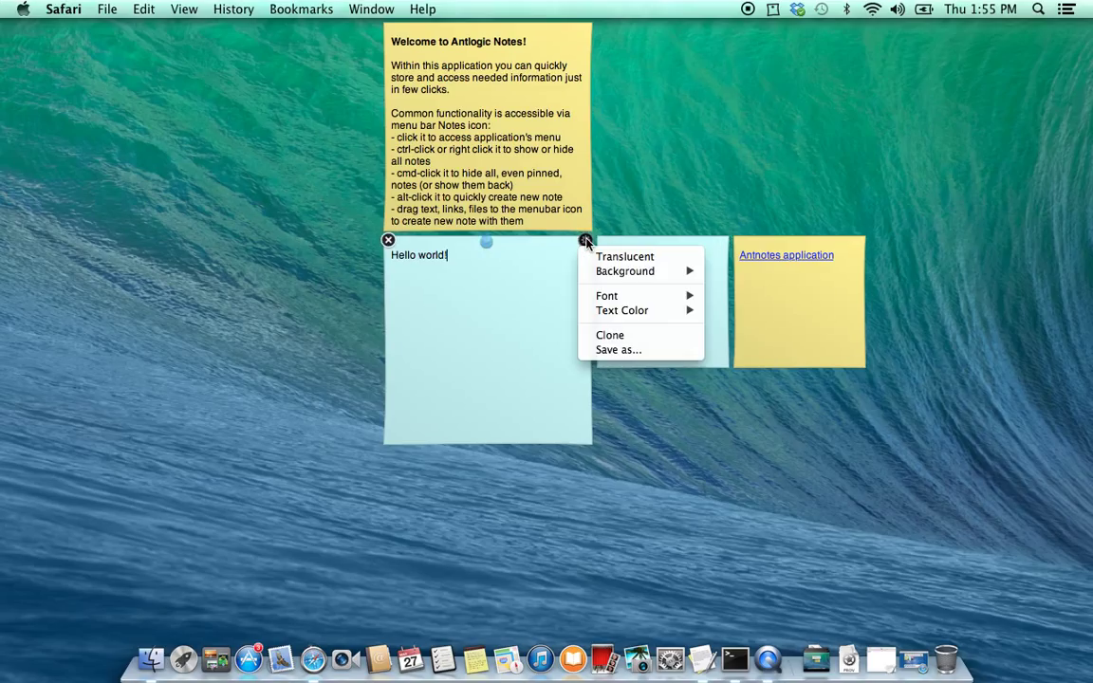
{"action": "mouse_move", "coordinate": [626, 271]}
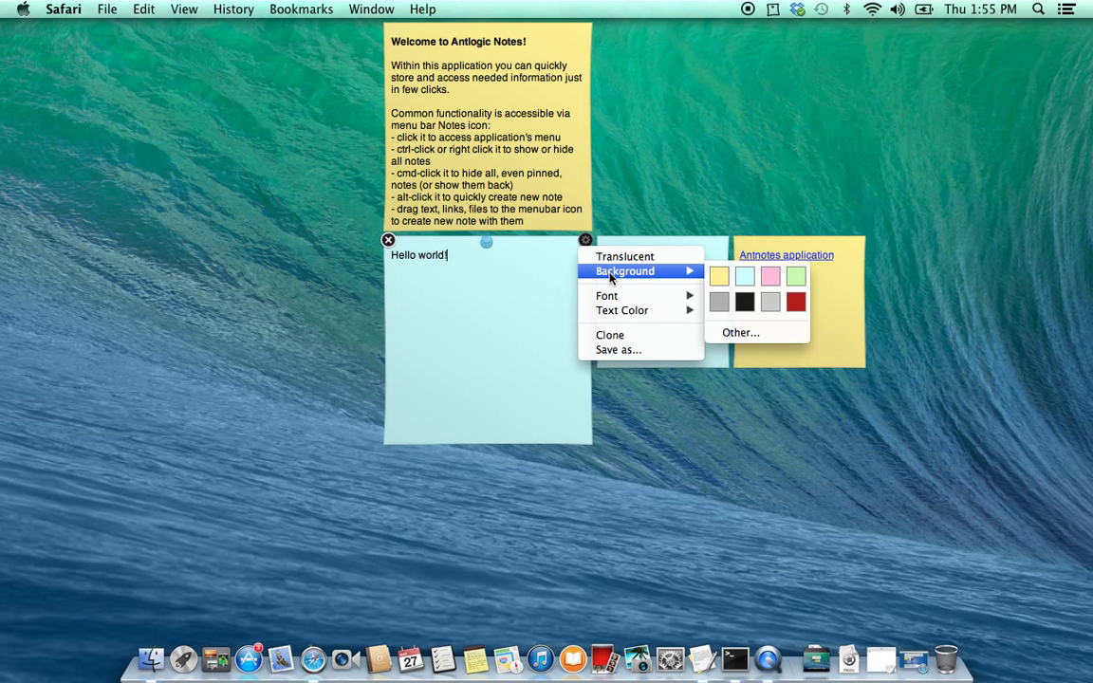
{"action": "left_click", "coordinate": [769, 276]}
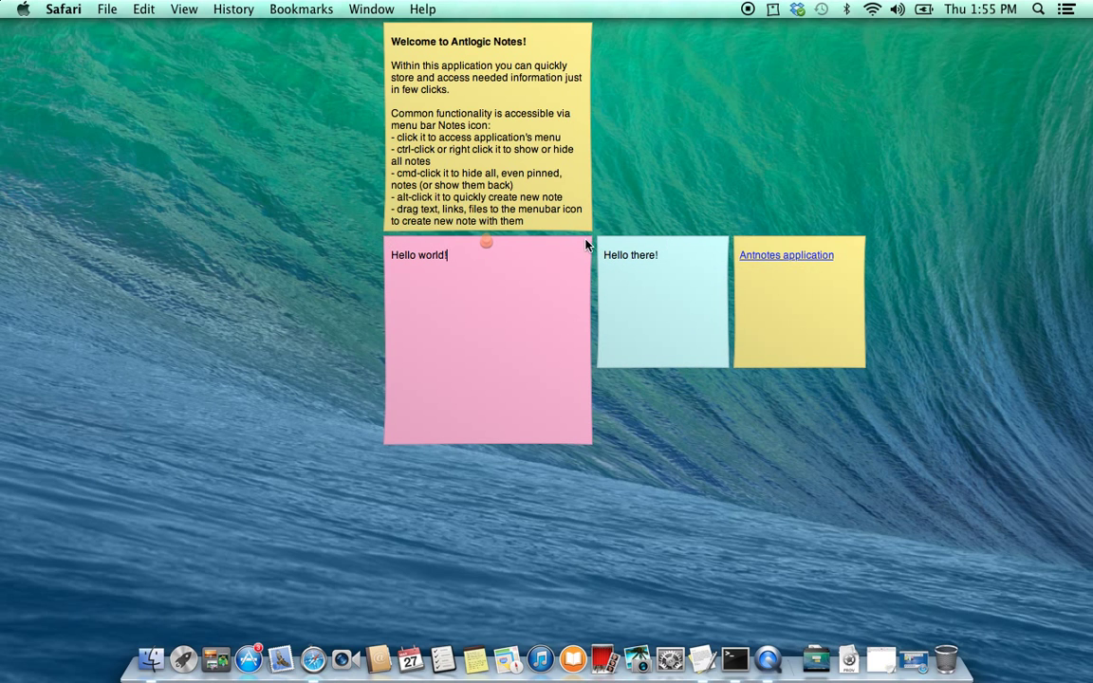
Replace the pink with a custom periwinkle blue picked from the colour wheel.
{"action": "left_click", "coordinate": [586, 241]}
{"action": "mouse_move", "coordinate": [626, 271]}
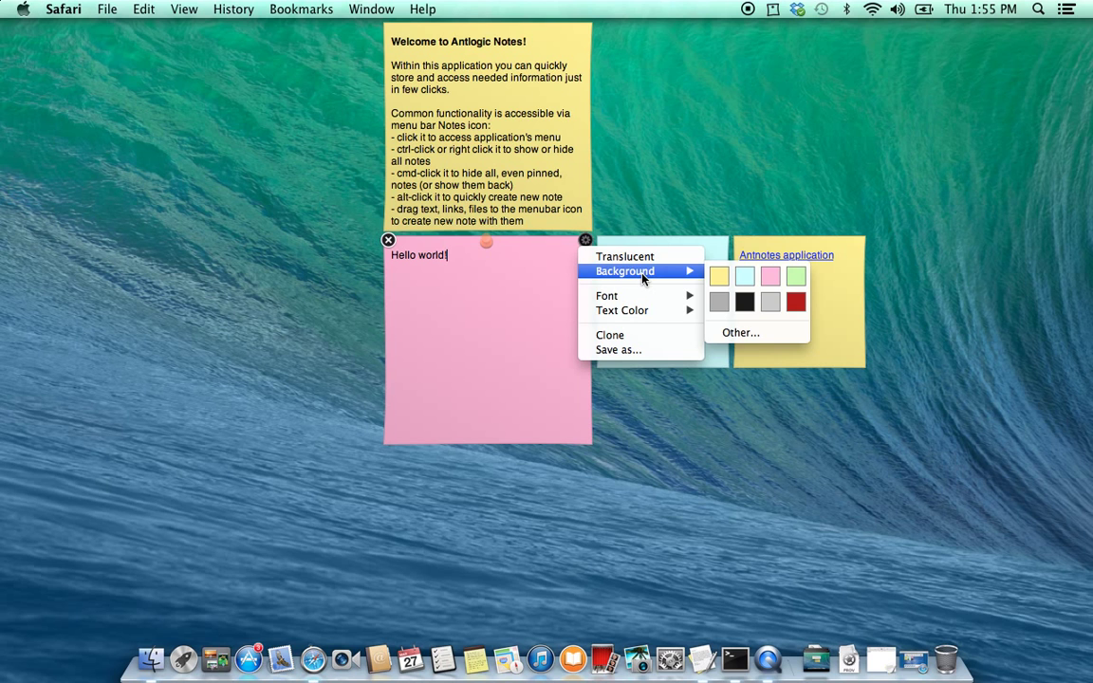
{"action": "left_click", "coordinate": [736, 333]}
{"action": "left_click_drag", "start_coordinate": [294, 380], "coordinate": [270, 406]}
Keep the blue, then set the Hello world! note's text to Geneva at 18 pt.
{"action": "left_click", "coordinate": [238, 230]}
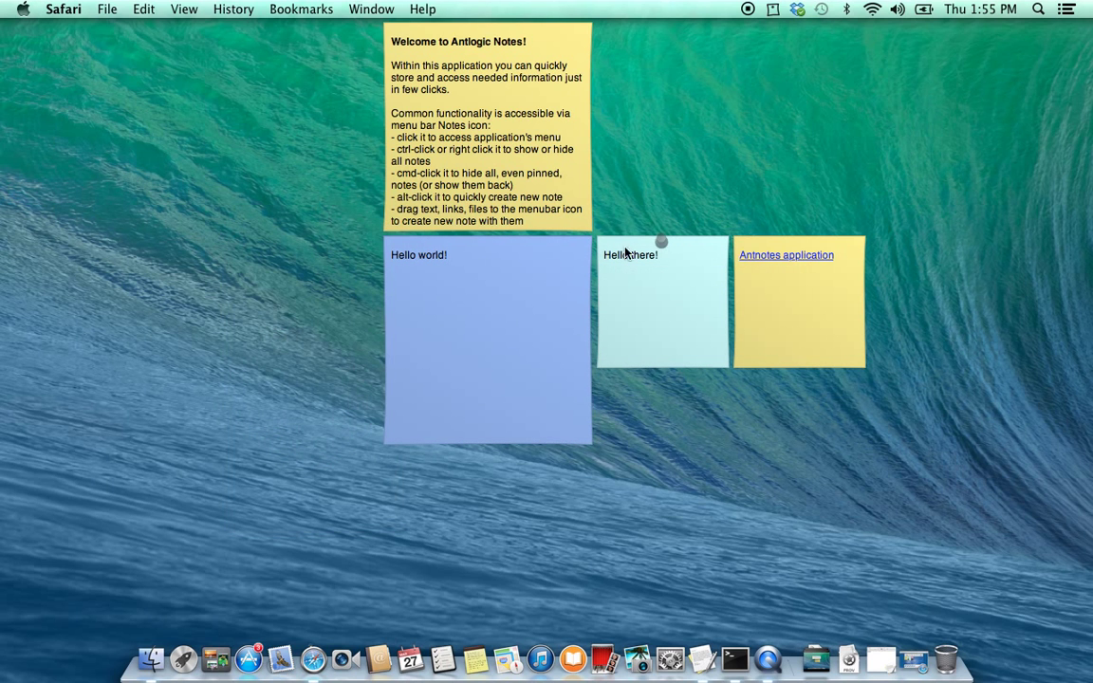
{"action": "left_click", "coordinate": [586, 240]}
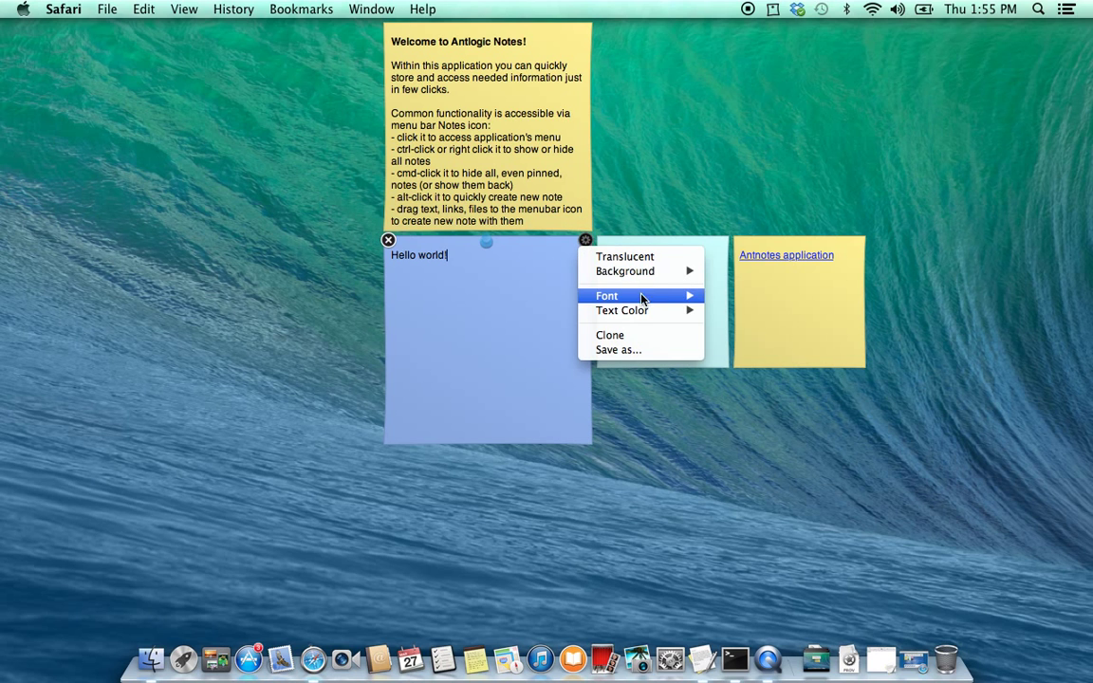
{"action": "mouse_move", "coordinate": [642, 318]}
{"action": "mouse_move", "coordinate": [688, 296]}
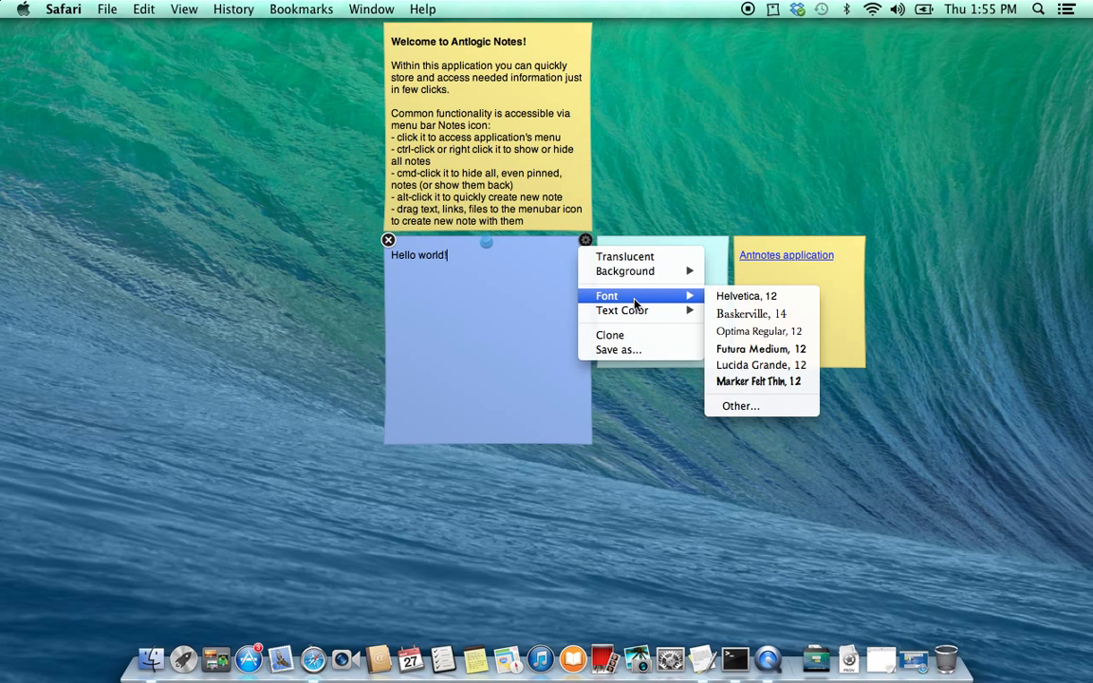
{"action": "left_click", "coordinate": [751, 406]}
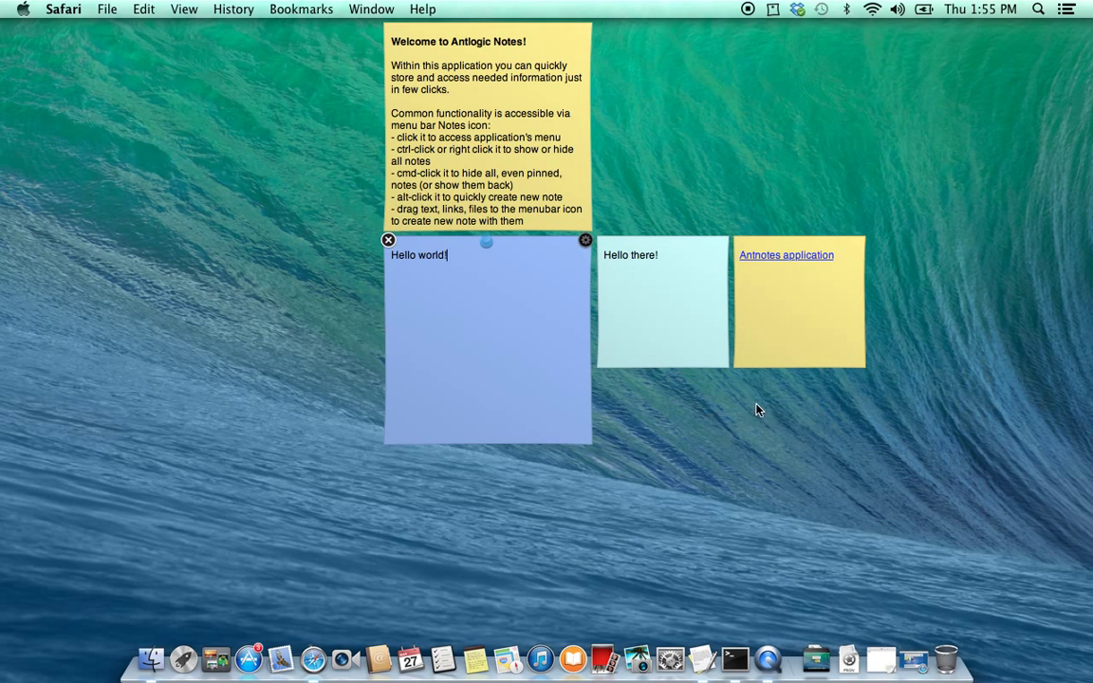
{"action": "left_click", "coordinate": [793, 536]}
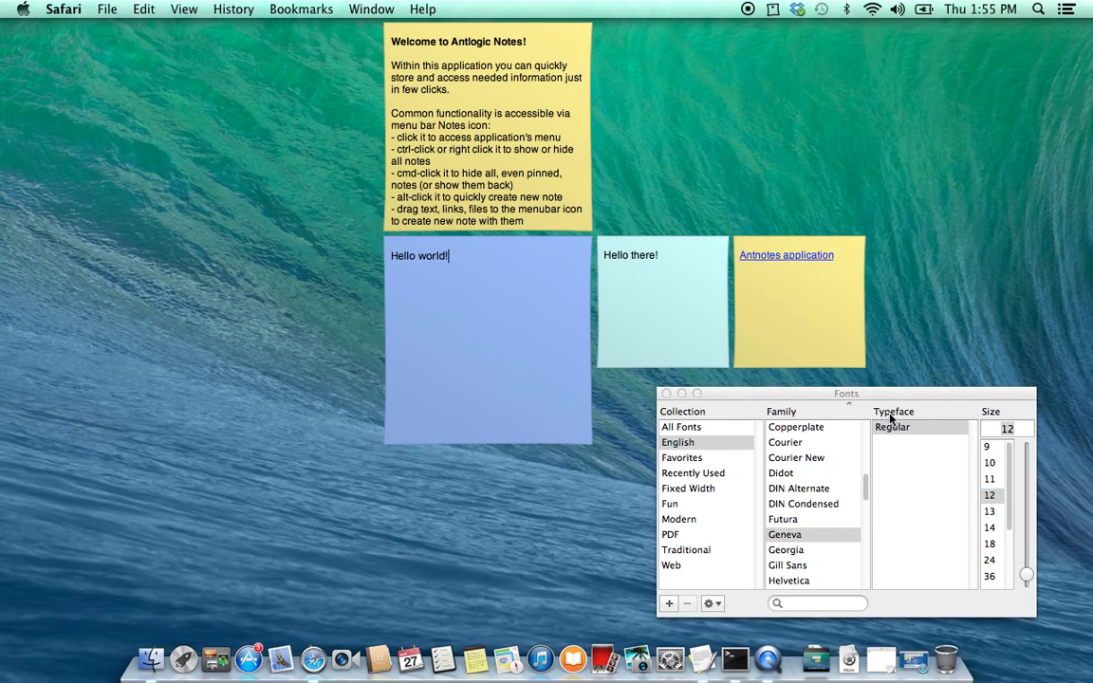
{"action": "left_click", "coordinate": [989, 528]}
{"action": "left_click", "coordinate": [990, 543]}
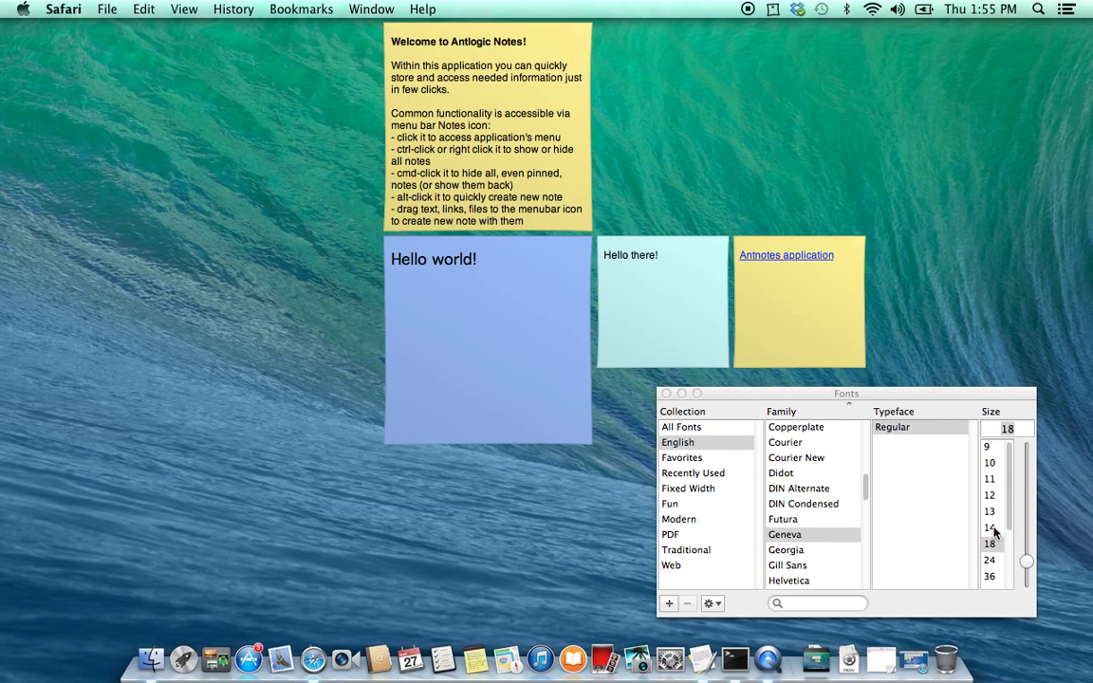
{"action": "left_click", "coordinate": [667, 393]}
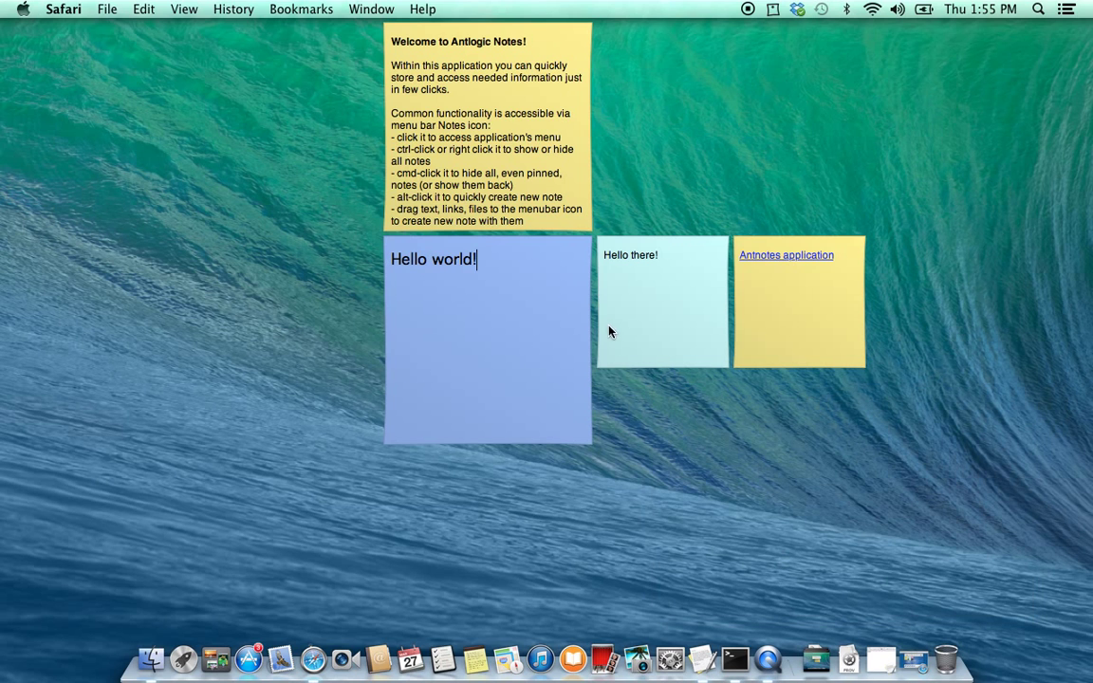
{"action": "left_click", "coordinate": [585, 241]}
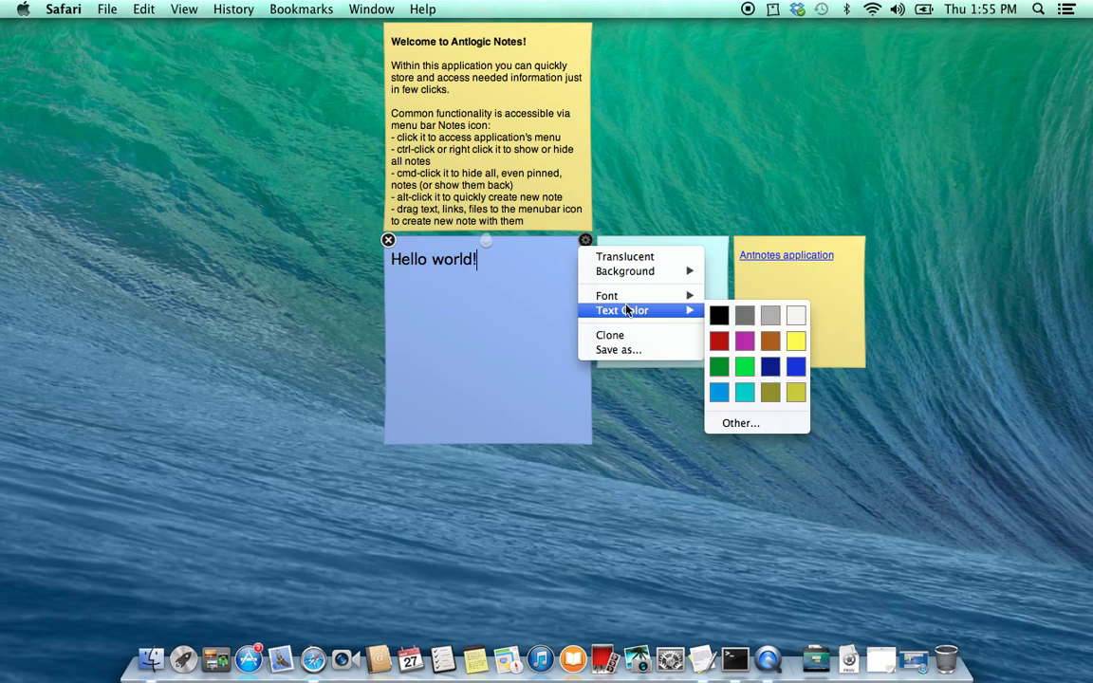
{"action": "mouse_move", "coordinate": [626, 296]}
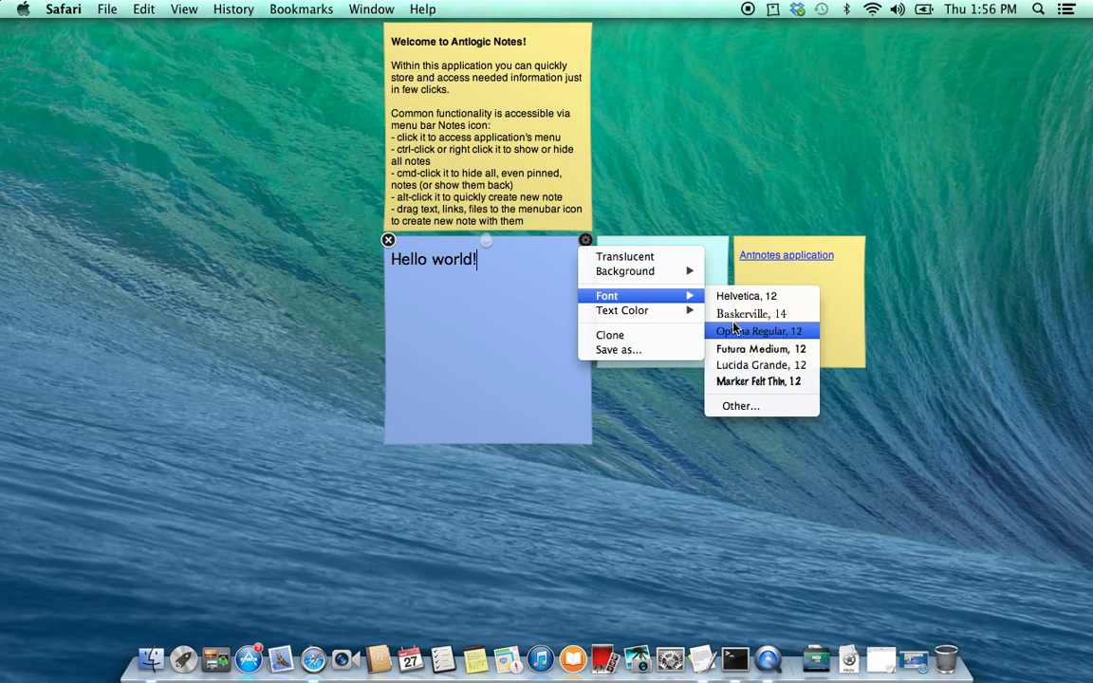
Begin saving the note as 'Hello world!.rtf' in Rich Text Format, then cancel.
{"action": "left_click", "coordinate": [510, 306]}
{"action": "left_click", "coordinate": [585, 240]}
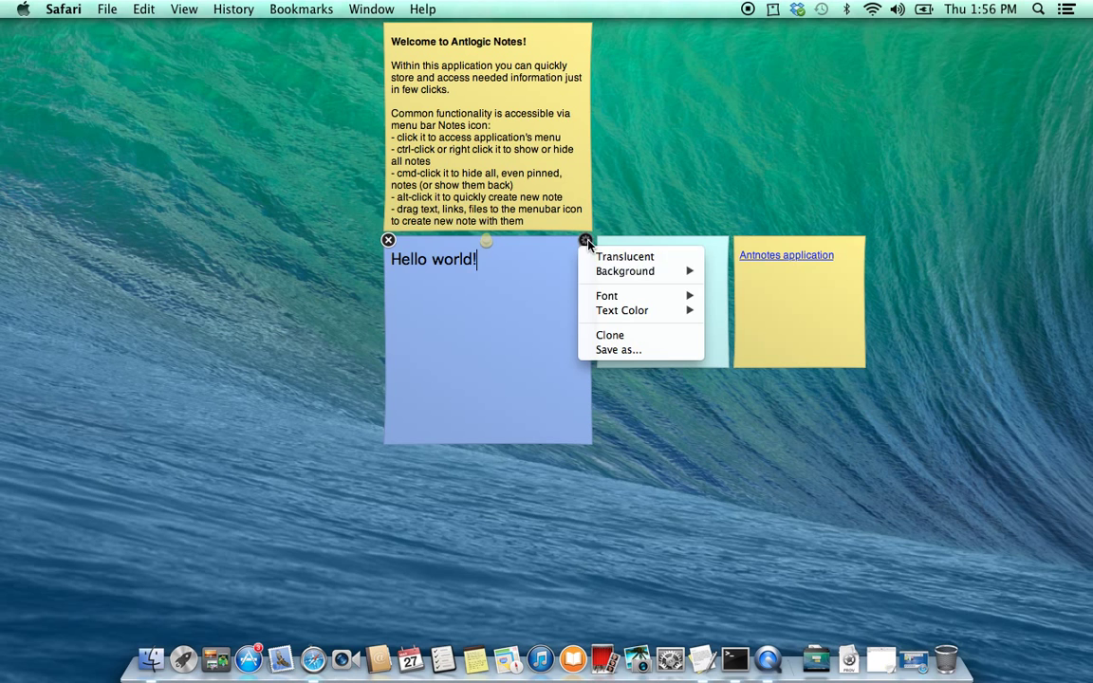
{"action": "left_click", "coordinate": [629, 351]}
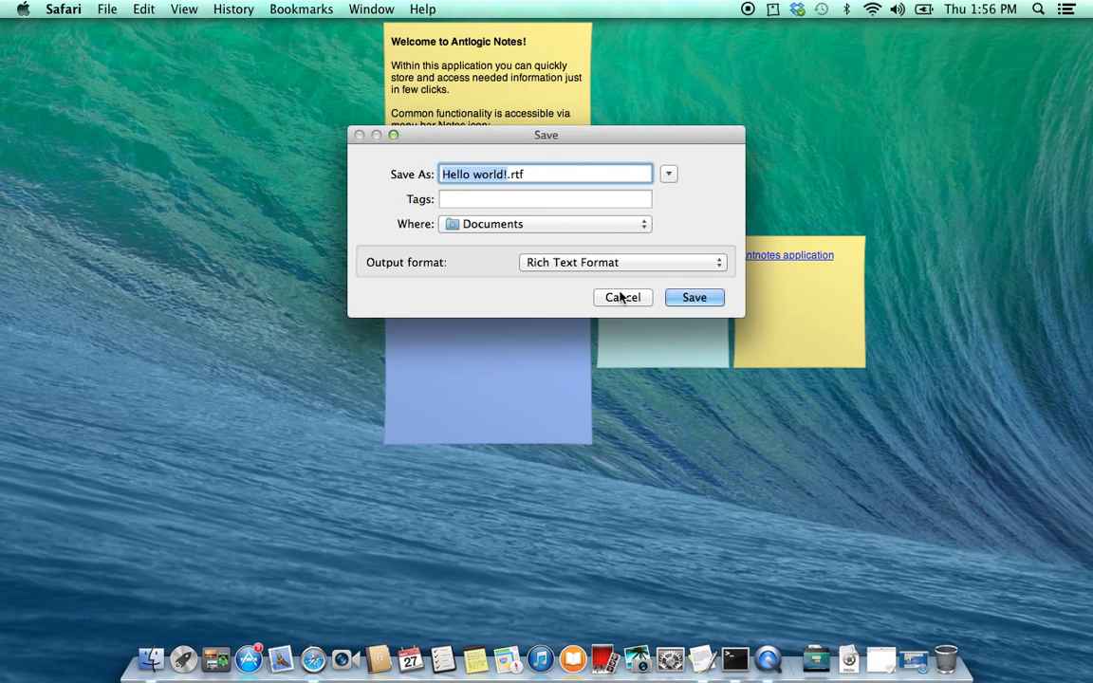
{"action": "left_click", "coordinate": [631, 269]}
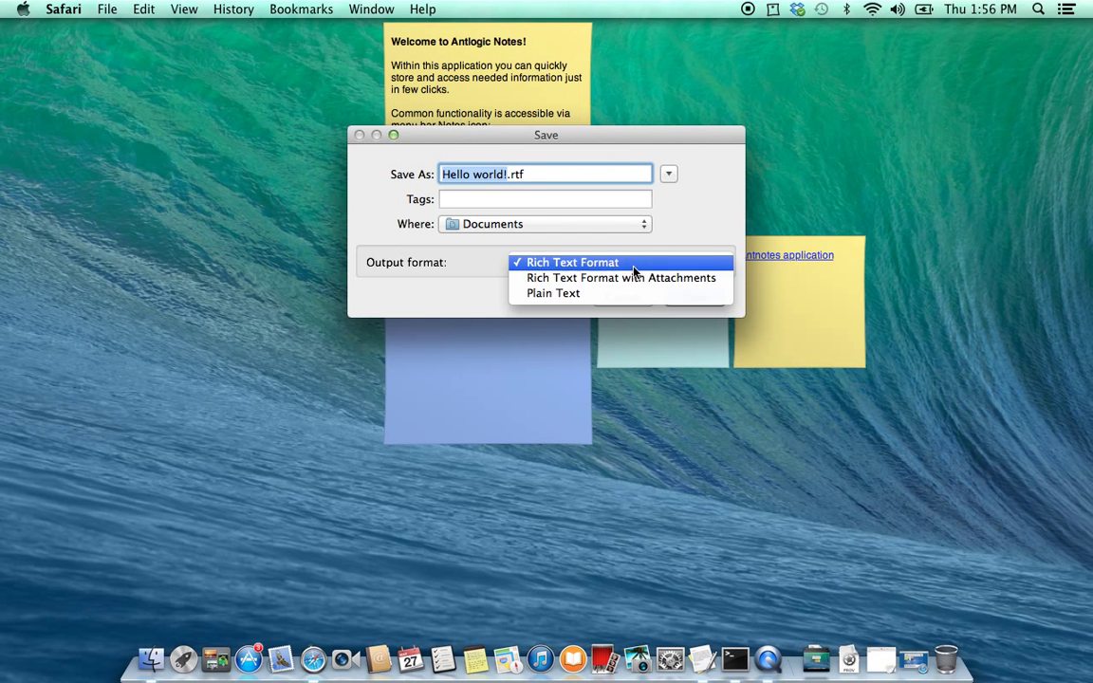
{"action": "left_click", "coordinate": [493, 302]}
{"action": "left_click", "coordinate": [623, 297]}
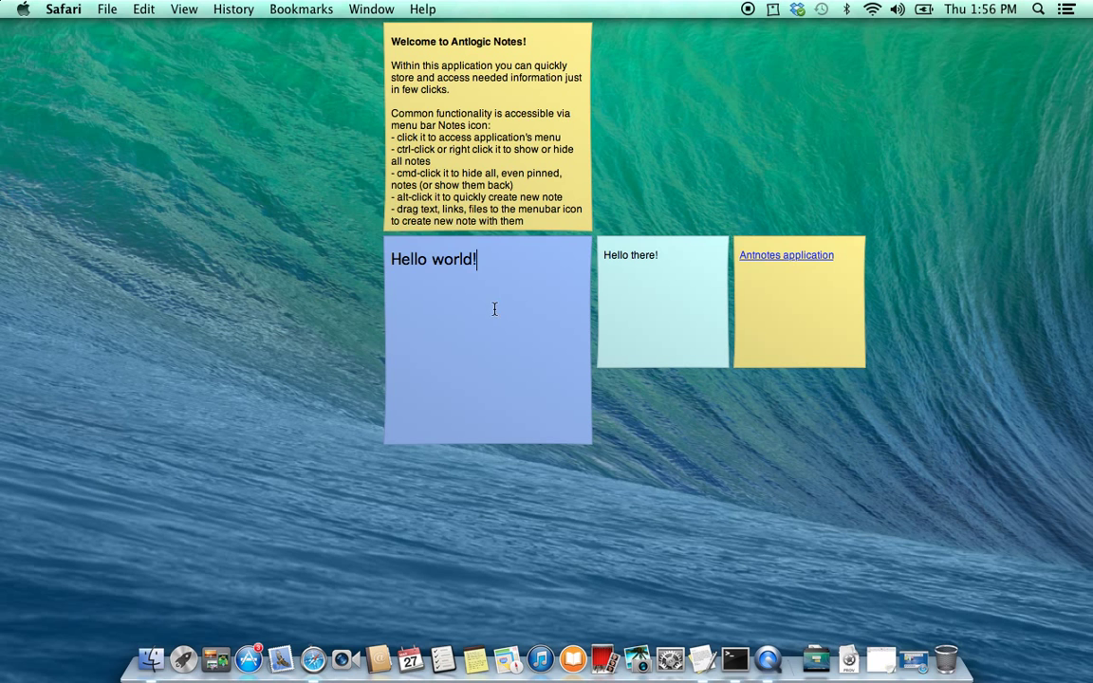
Drag turtle.jpg from Finder's Desktop folder into the Hello world! note.
{"action": "left_click", "coordinate": [150, 657]}
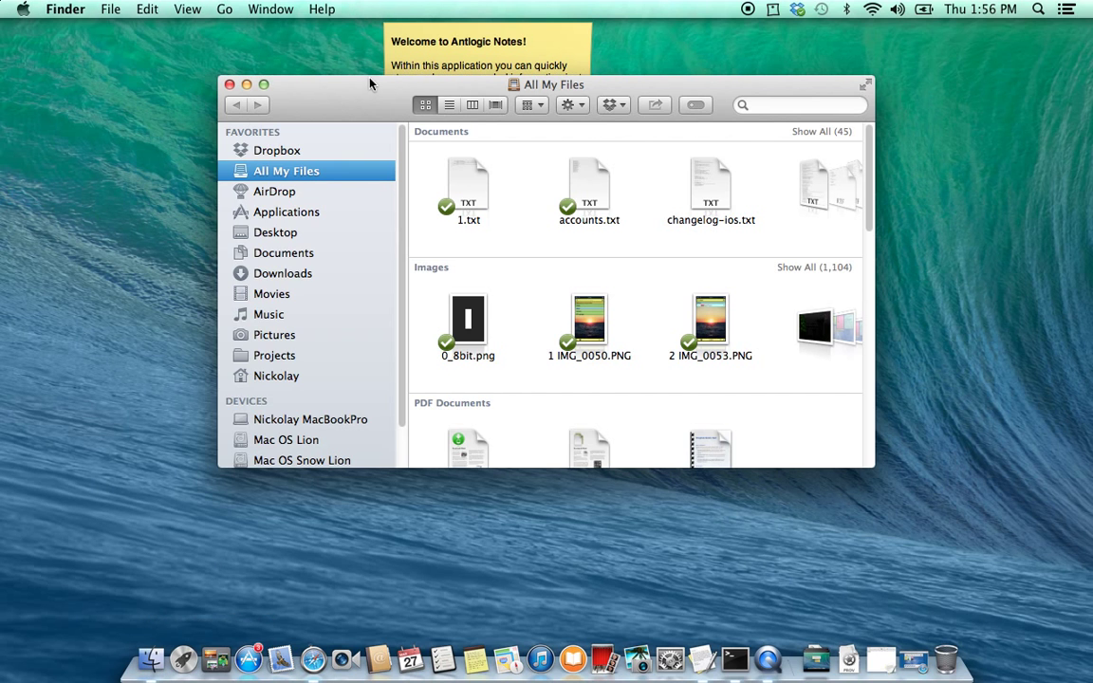
{"action": "left_click_drag", "start_coordinate": [370, 84], "coordinate": [763, 180]}
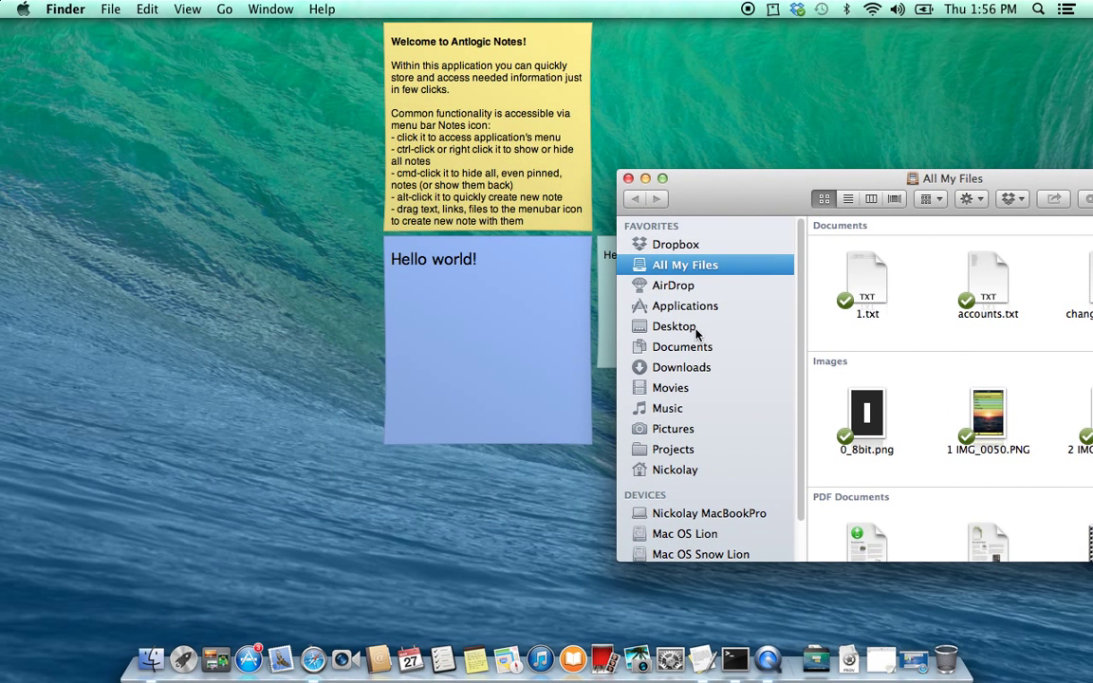
{"action": "left_click", "coordinate": [676, 327]}
{"action": "left_click_drag", "start_coordinate": [885, 263], "coordinate": [541, 275]}
{"action": "left_click_drag", "start_coordinate": [854, 261], "coordinate": [517, 284]}
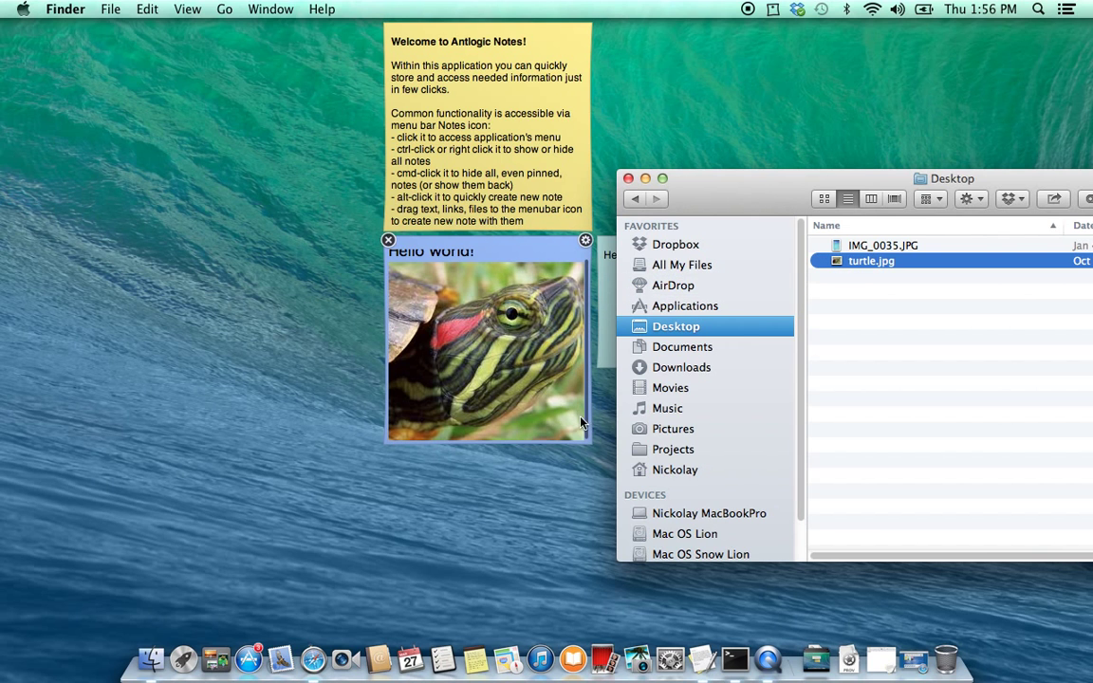
Show the Music folder in Finder and move the Hello world! note to the left.
{"action": "left_click", "coordinate": [671, 409]}
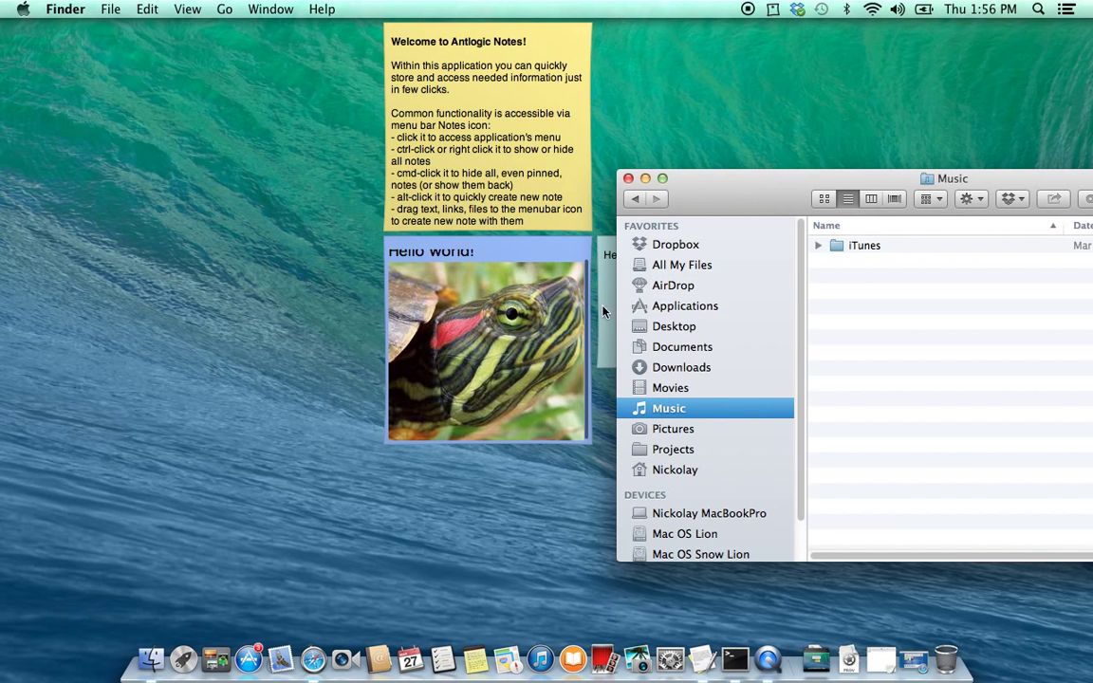
{"action": "left_click_drag", "start_coordinate": [507, 246], "coordinate": [287, 162]}
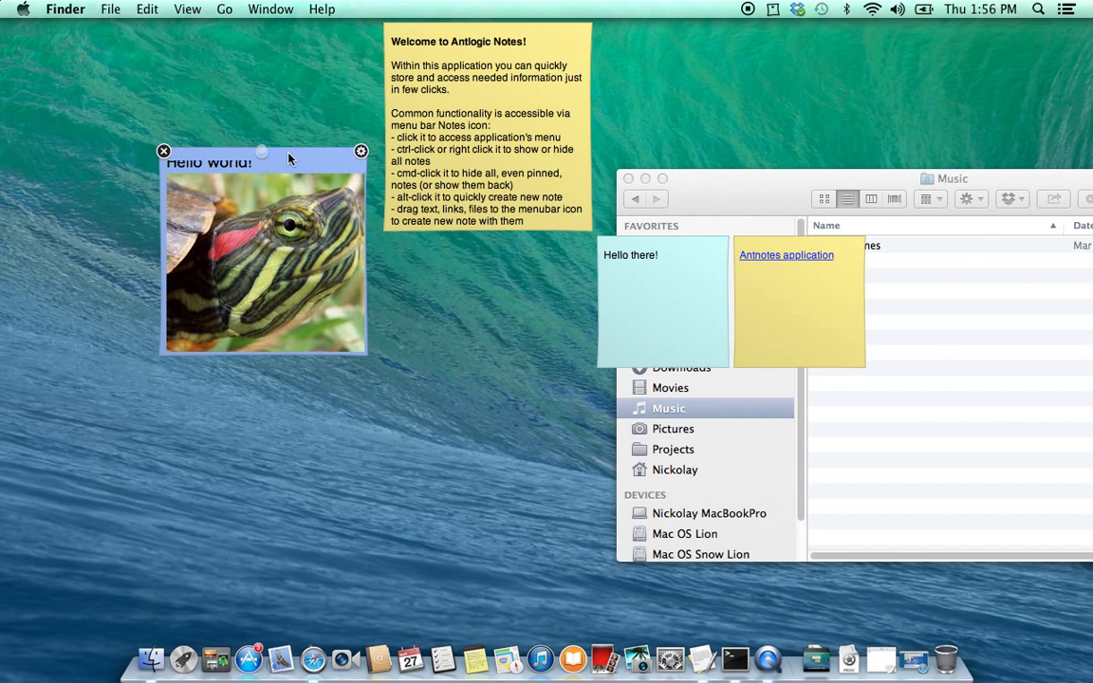
{"action": "left_click", "coordinate": [854, 284]}
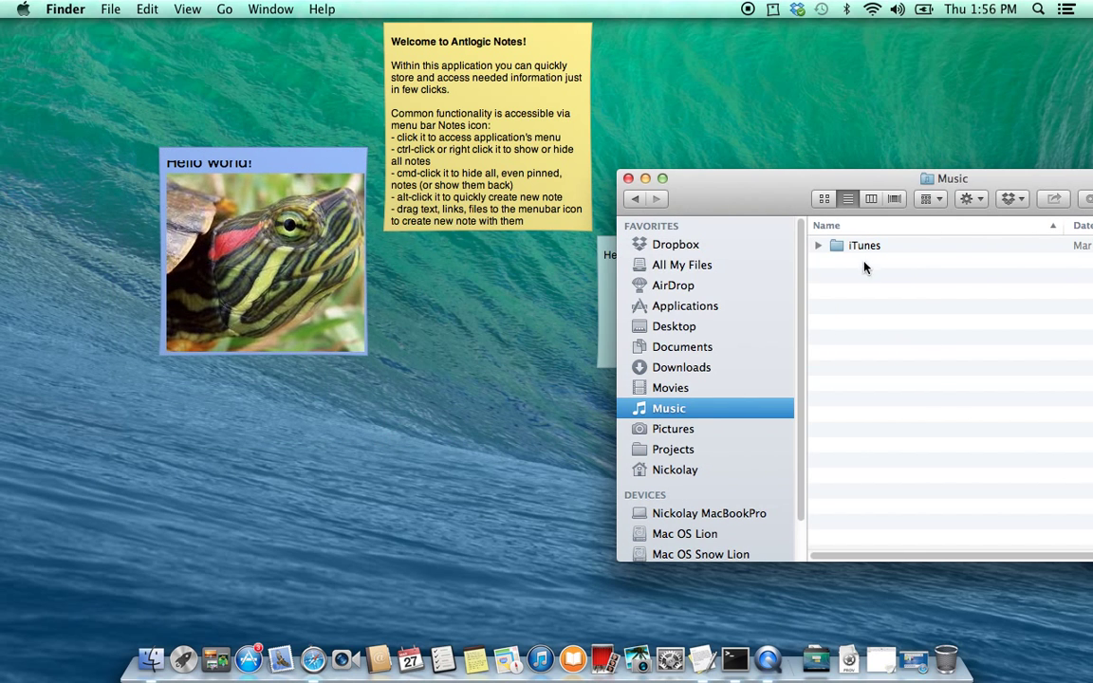
Drop 01 Screenface 1.mp3 from iTunes Media > Diorama > A different Life into the note.
{"action": "left_click", "coordinate": [817, 246]}
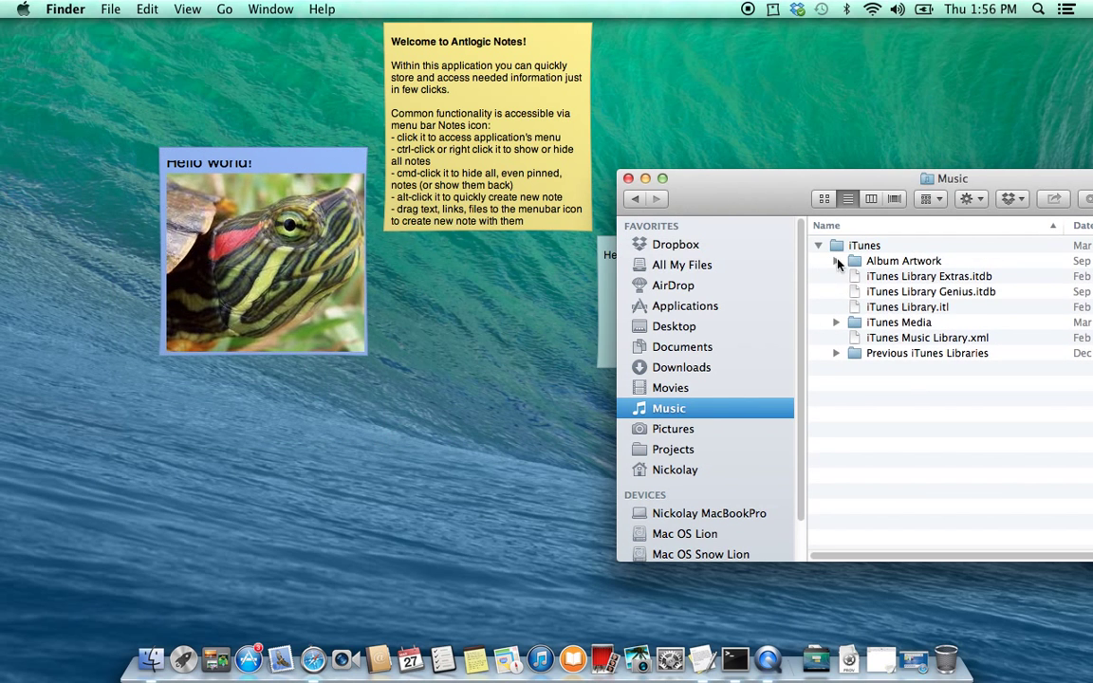
{"action": "left_click", "coordinate": [836, 324]}
{"action": "left_click", "coordinate": [853, 353]}
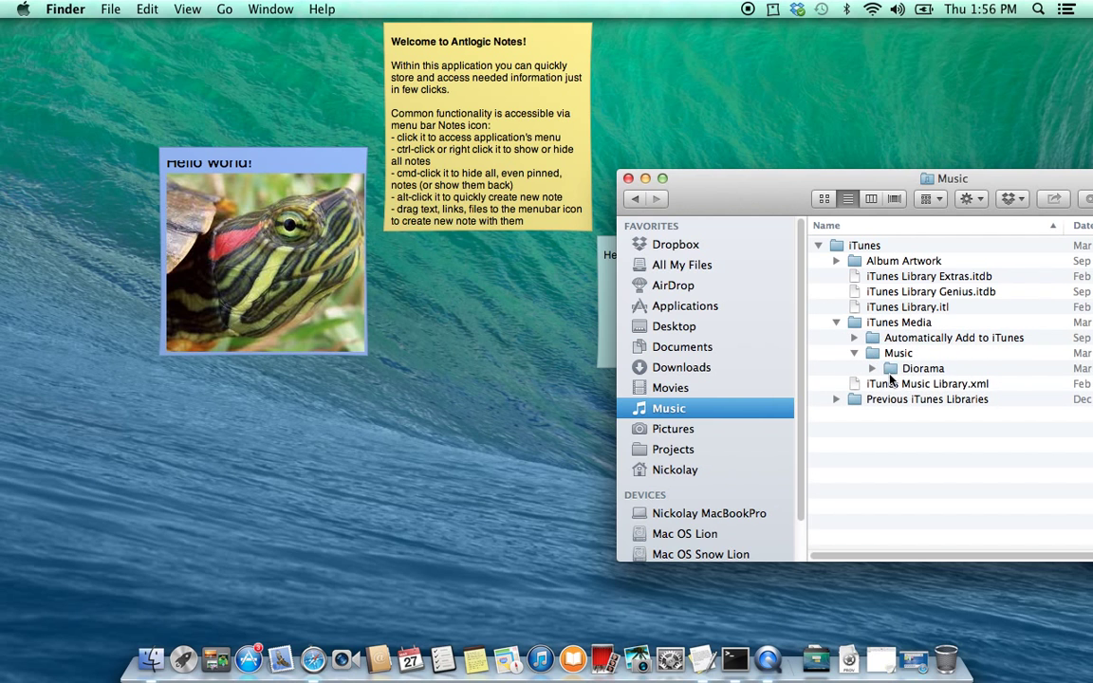
{"action": "left_click", "coordinate": [878, 369]}
{"action": "left_click", "coordinate": [872, 368]}
{"action": "left_click", "coordinate": [890, 383]}
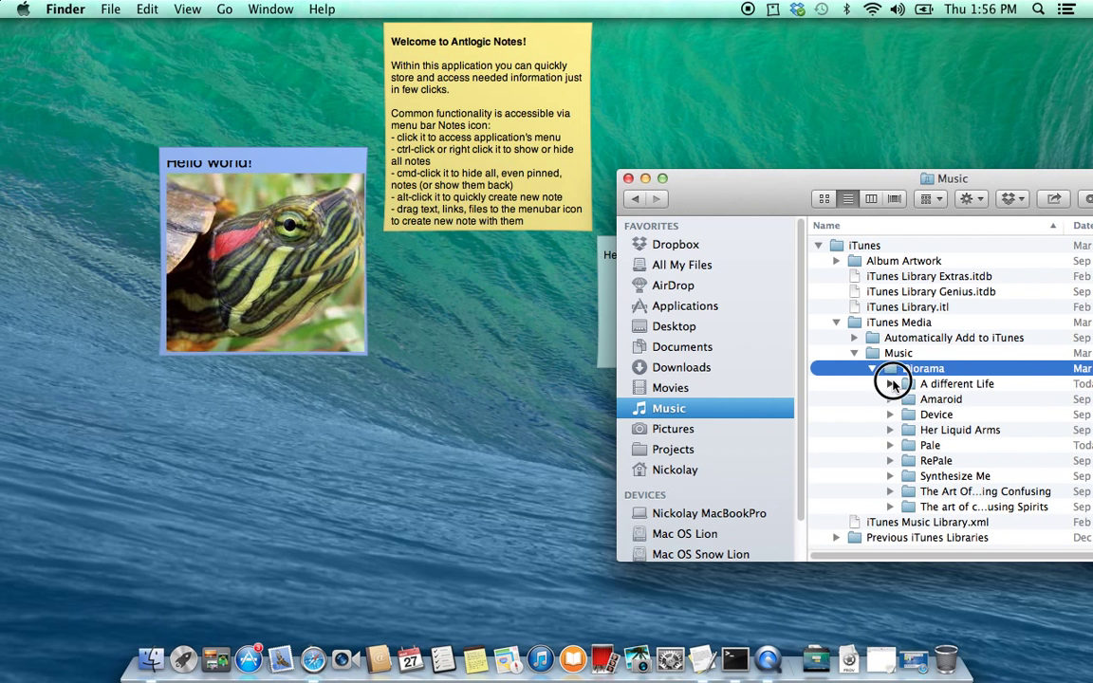
{"action": "left_click", "coordinate": [1010, 400]}
{"action": "left_click_drag", "start_coordinate": [1013, 401], "coordinate": [292, 169]}
Play and pause the track in the note, then delete the audio player.
{"action": "scroll", "coordinate": [279, 270], "scroll_direction": "down", "scroll_amount": 1}
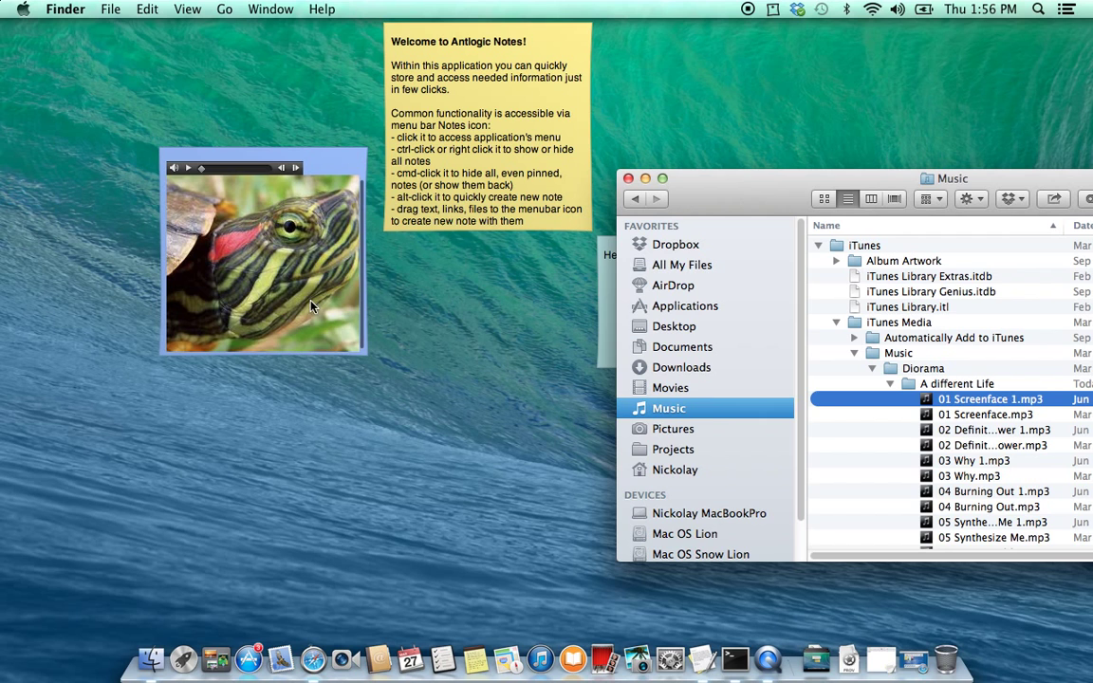
{"action": "scroll", "coordinate": [247, 164], "scroll_direction": "up", "scroll_amount": 1}
{"action": "left_click", "coordinate": [261, 163]}
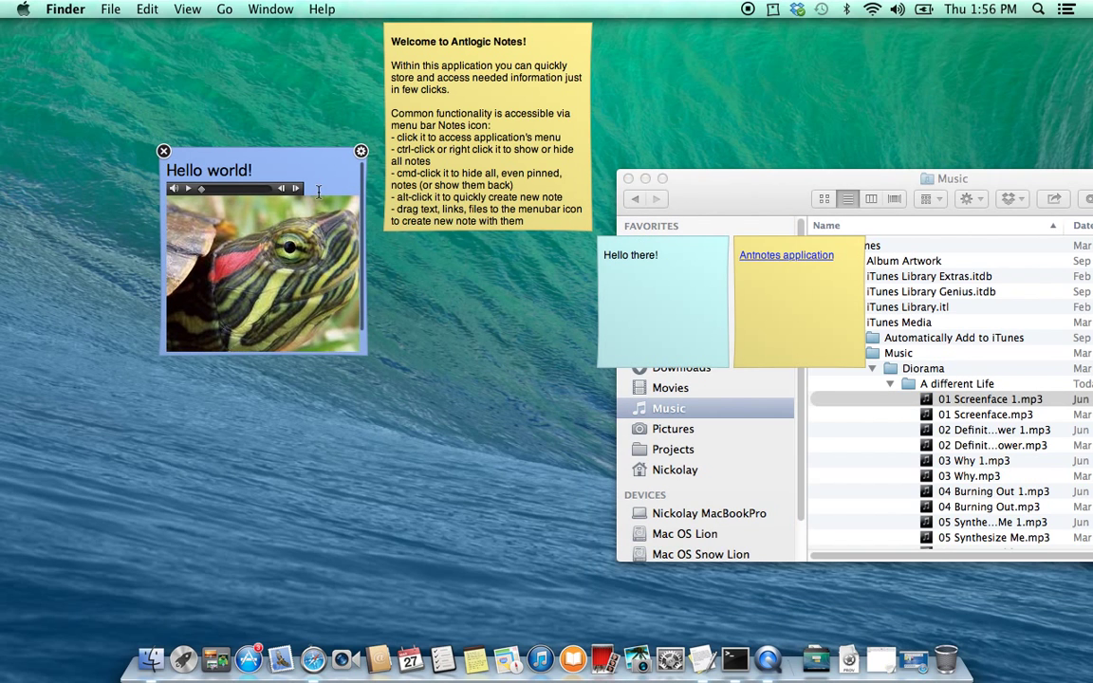
{"action": "left_click", "coordinate": [188, 189]}
{"action": "left_click", "coordinate": [187, 189]}
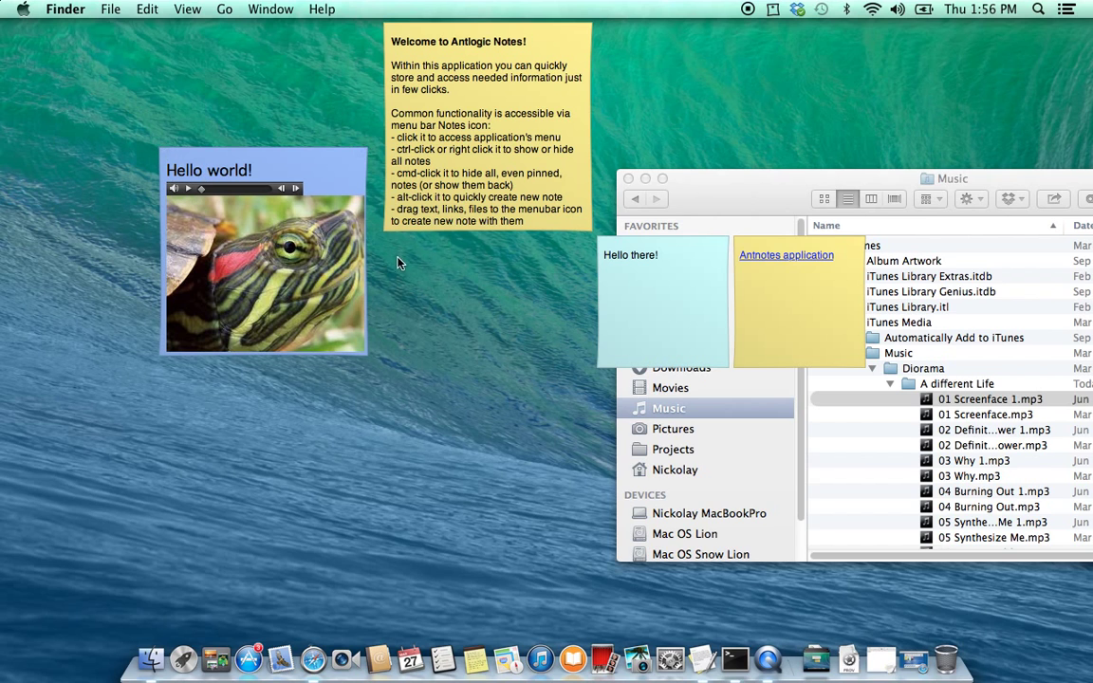
{"action": "left_click", "coordinate": [335, 188]}
{"action": "key", "text": "BackSpace"}
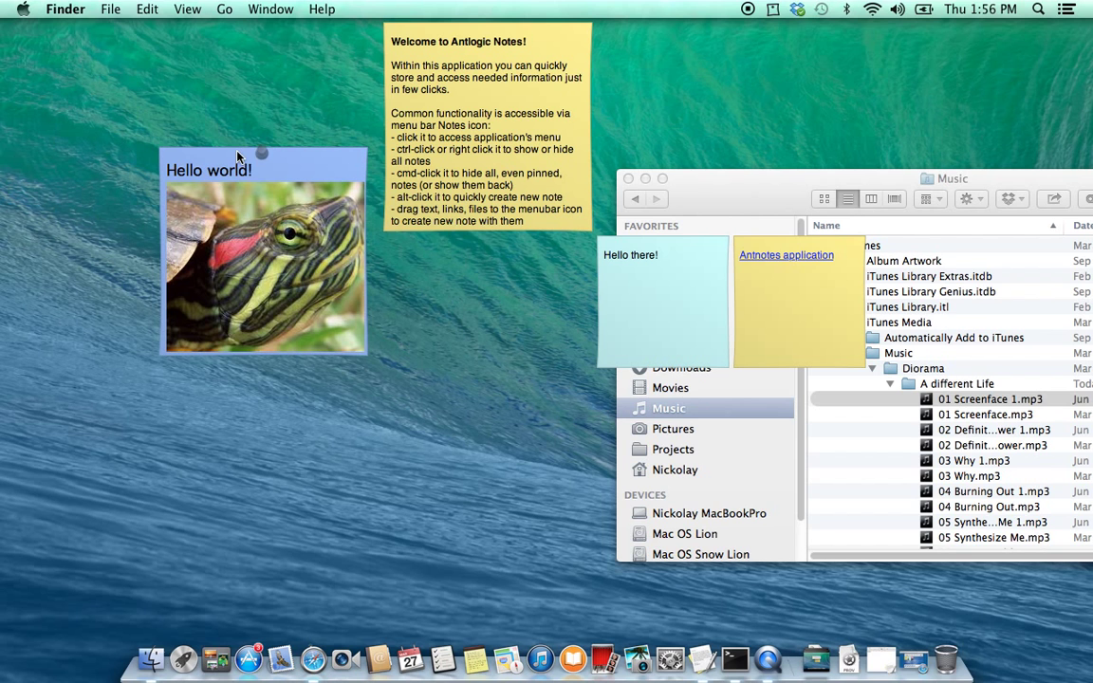
Move the Hello world! note beside the welcome note and close the Finder window.
{"action": "left_click_drag", "start_coordinate": [273, 152], "coordinate": [284, 27]}
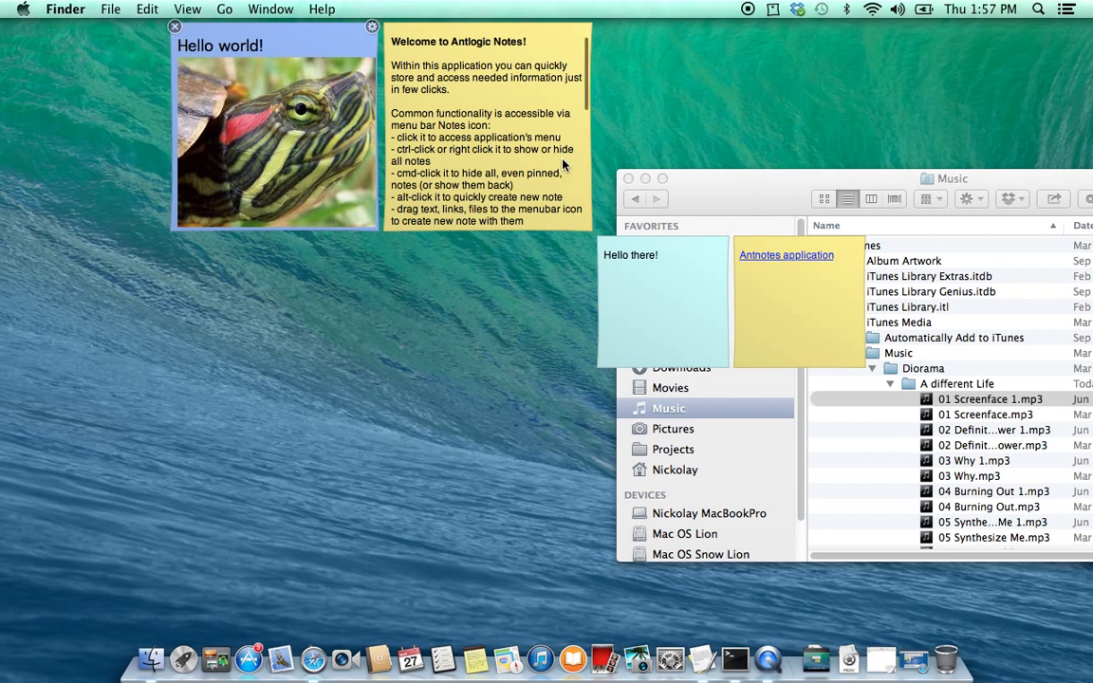
{"action": "left_click", "coordinate": [700, 183]}
{"action": "left_click", "coordinate": [628, 179]}
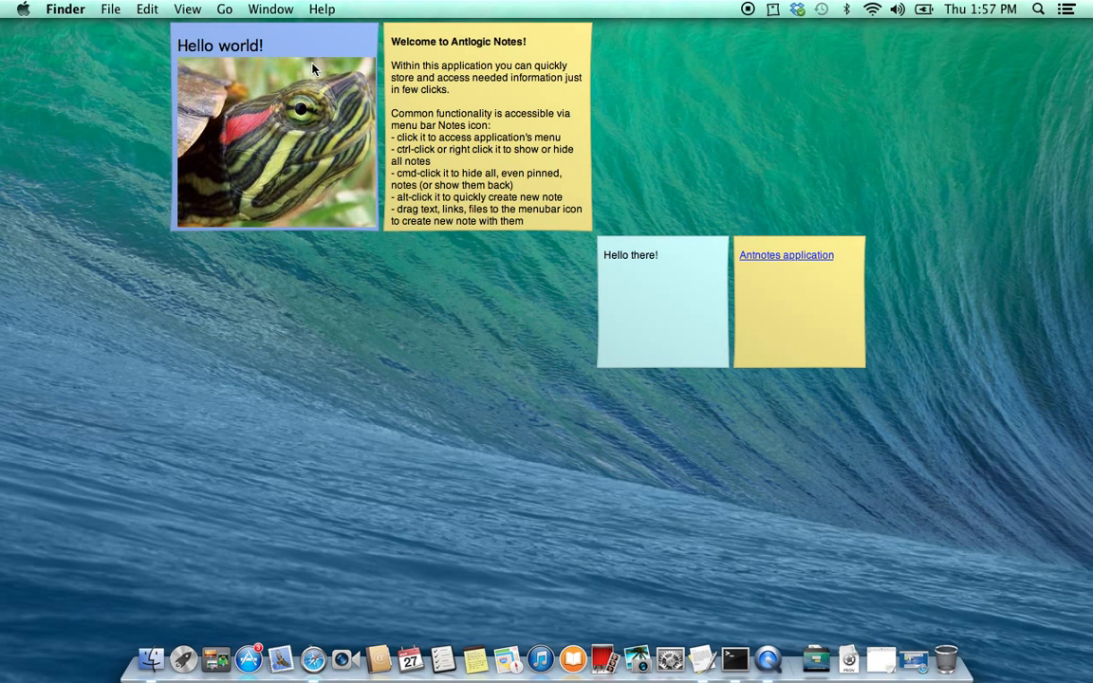
Pin the welcome note, move it to the top-right corner, and bring Safari forward.
{"action": "left_click", "coordinate": [486, 28]}
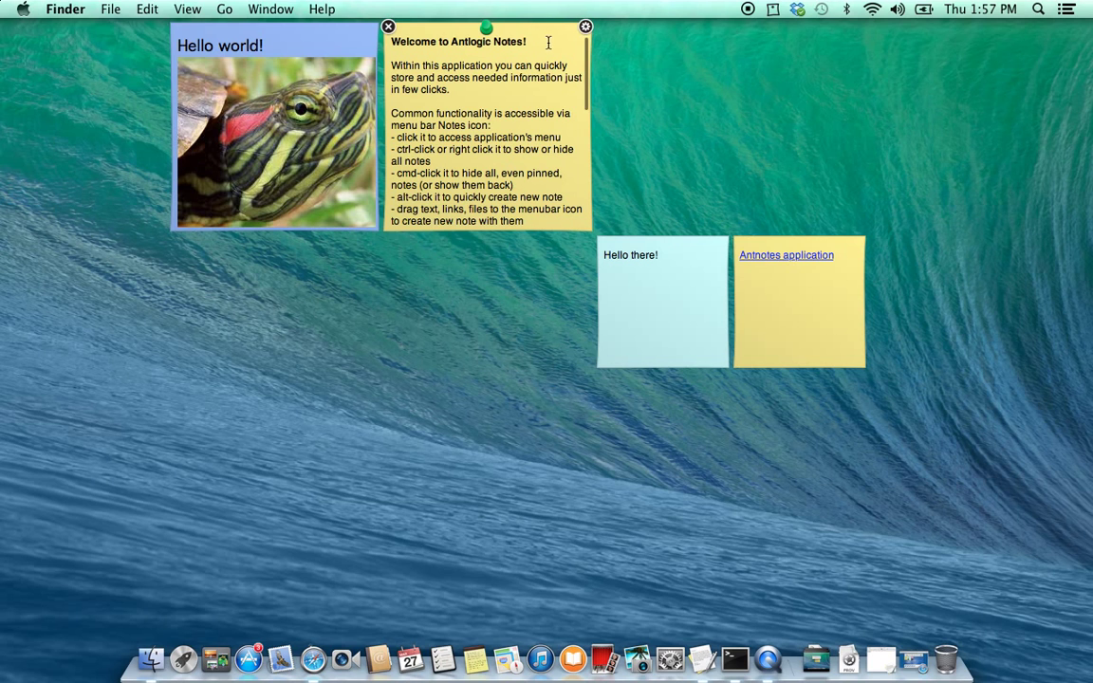
{"action": "left_click", "coordinate": [484, 28]}
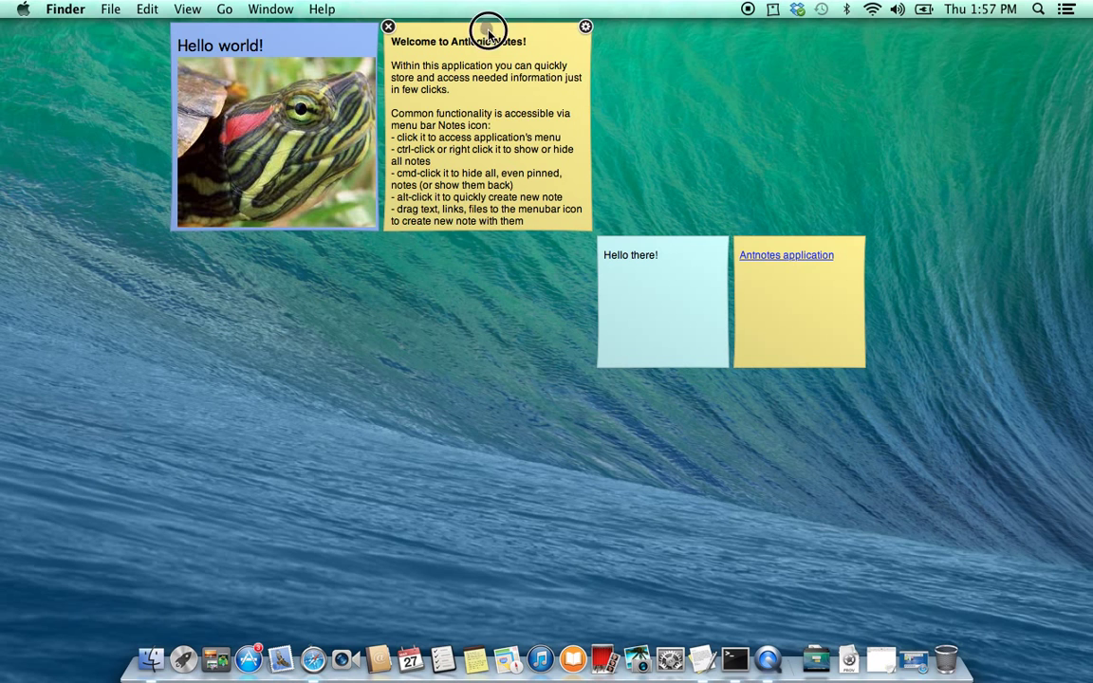
{"action": "left_click_drag", "start_coordinate": [535, 33], "coordinate": [1034, 34]}
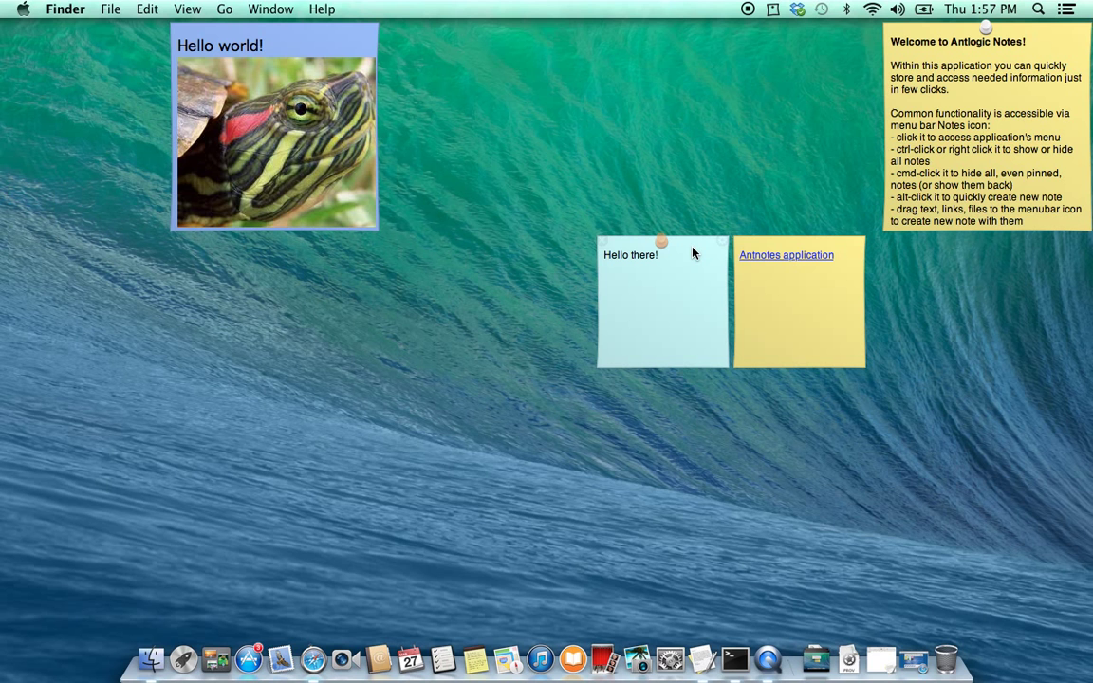
{"action": "left_click", "coordinate": [316, 664]}
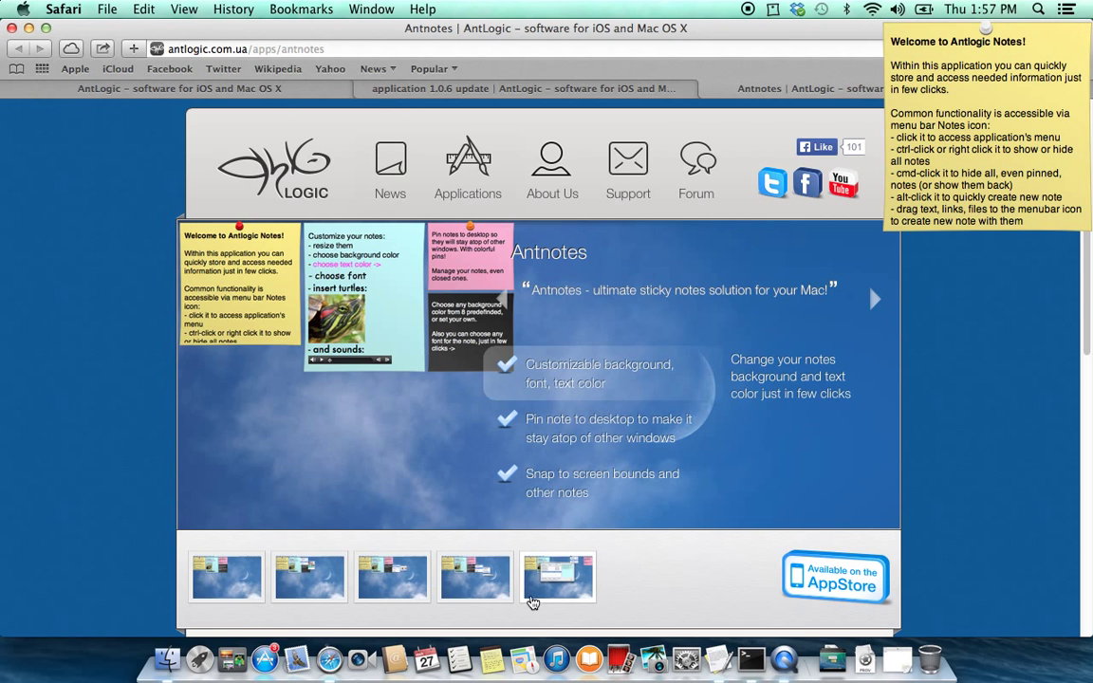
Close the welcome, Hello there!, Antnotes application and Hello world! notes.
{"action": "mouse_move", "coordinate": [892, 38]}
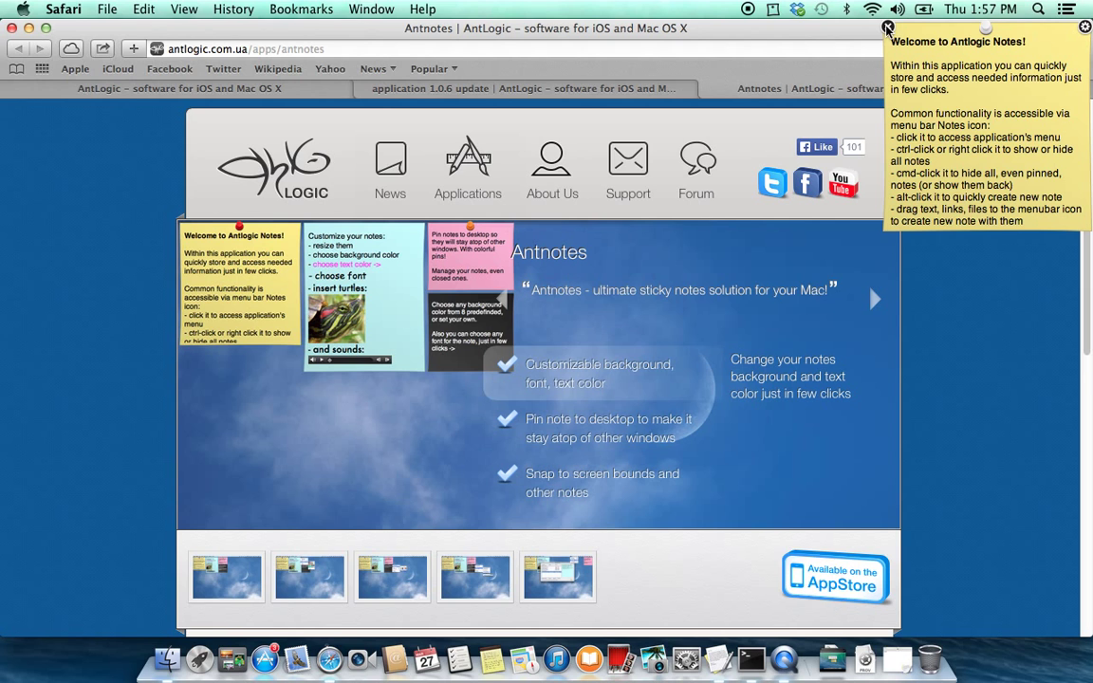
{"action": "left_click", "coordinate": [888, 28]}
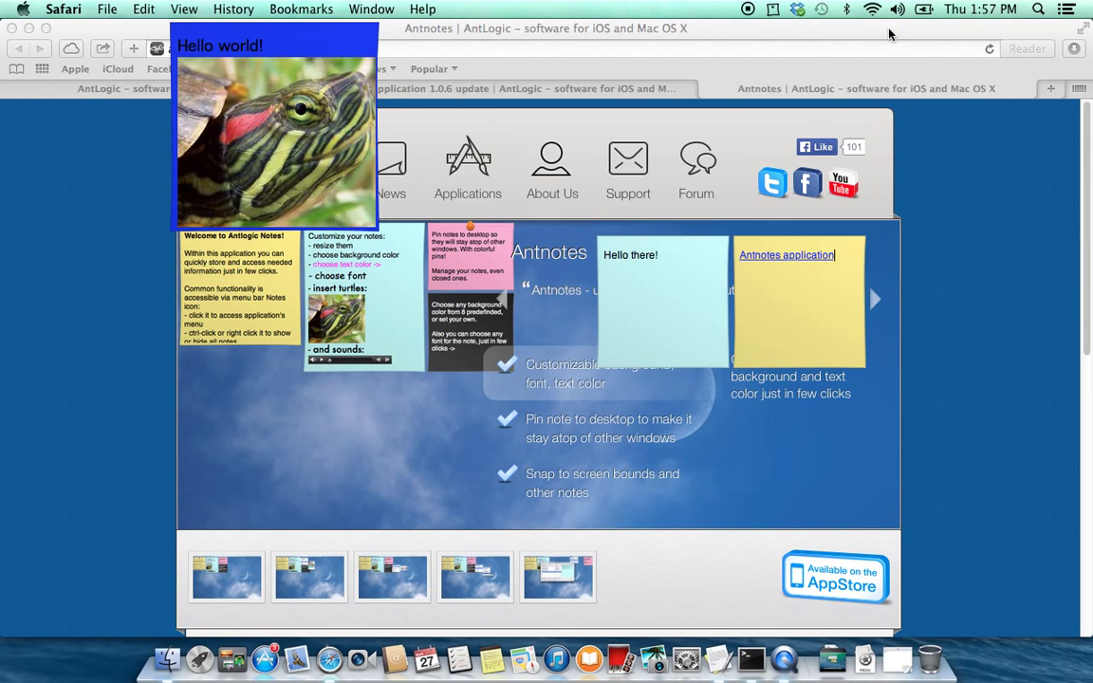
{"action": "left_click", "coordinate": [603, 241]}
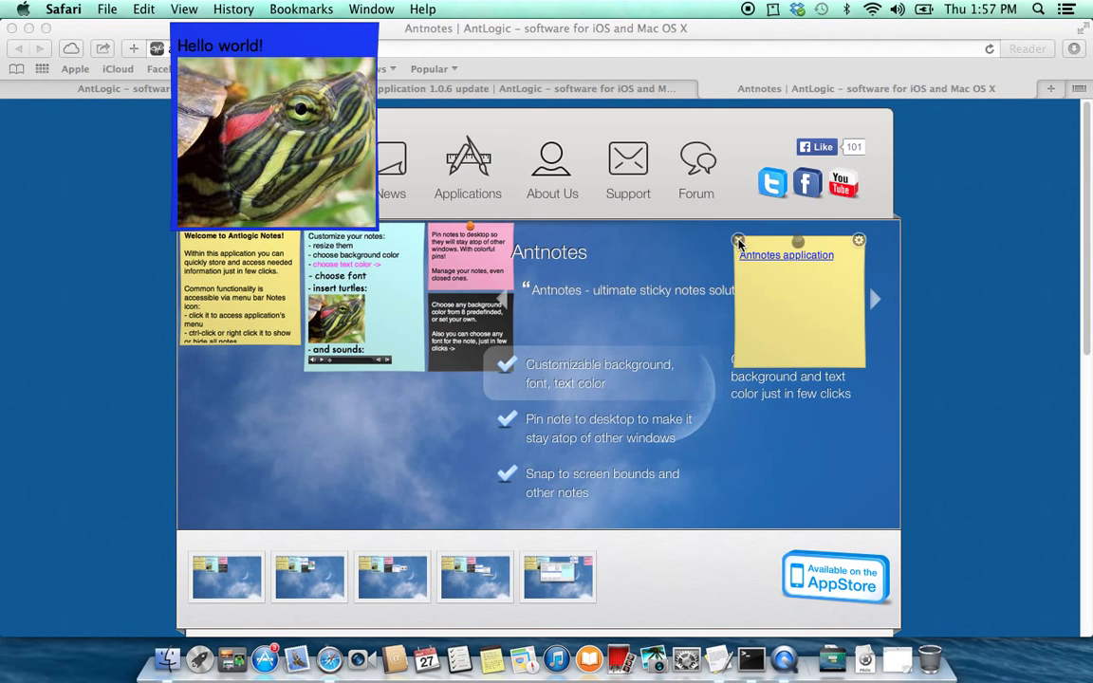
{"action": "left_click", "coordinate": [739, 241]}
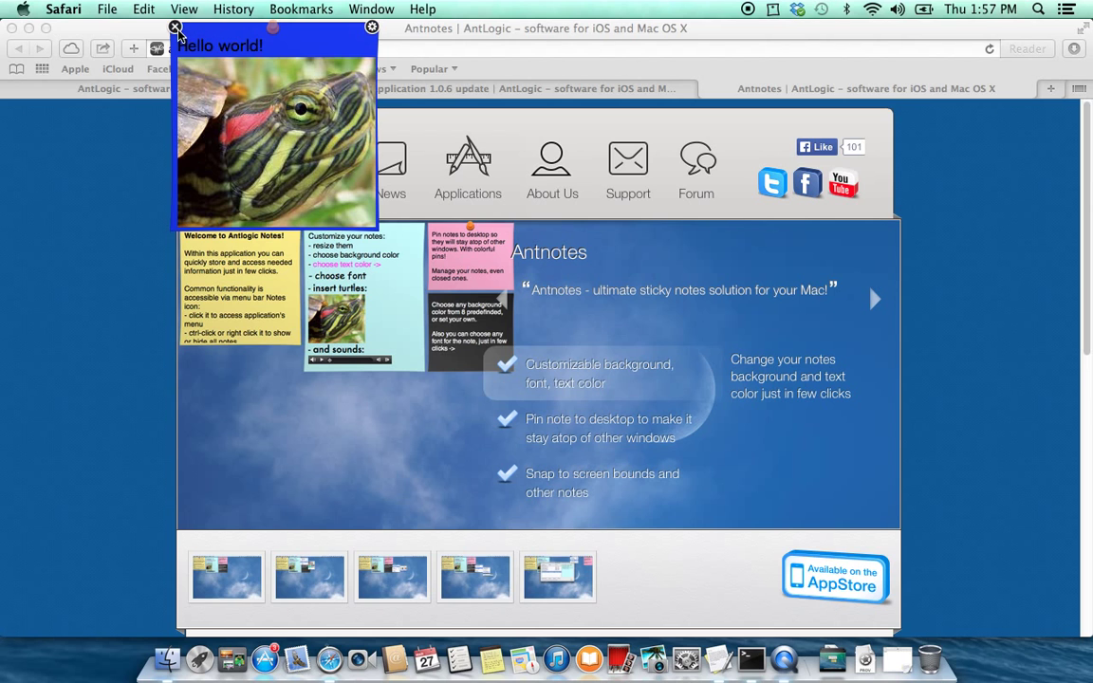
{"action": "left_click", "coordinate": [160, 28]}
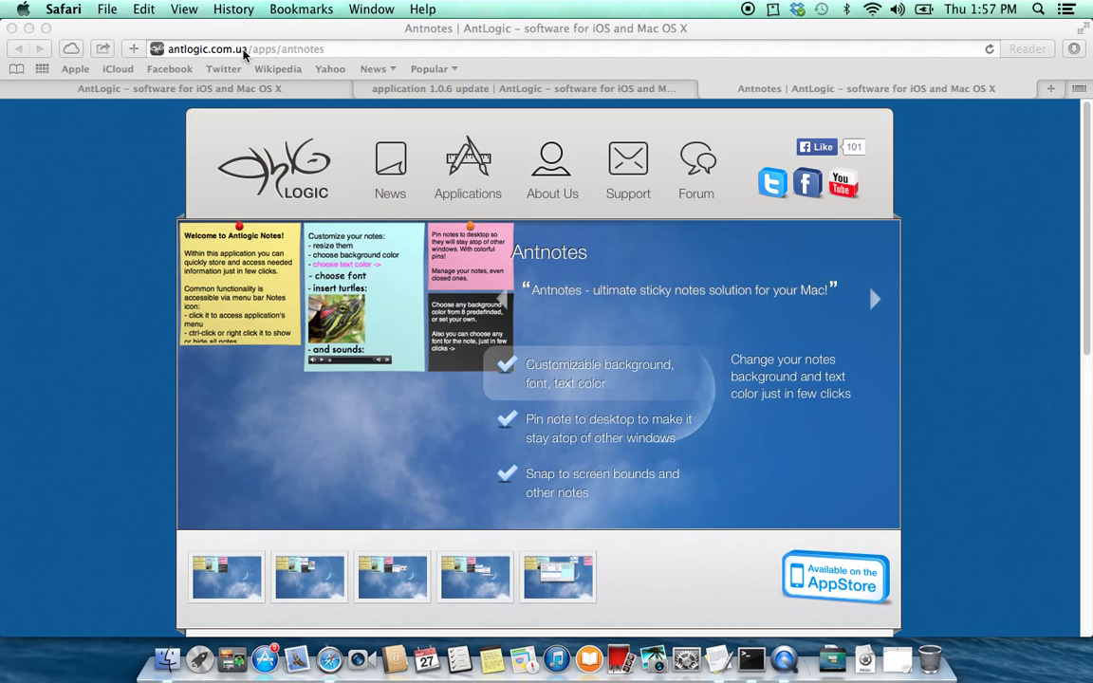
Open Manage... from the Antnotes menu-bar icon and reposition the note manager window.
{"action": "left_click", "coordinate": [774, 9]}
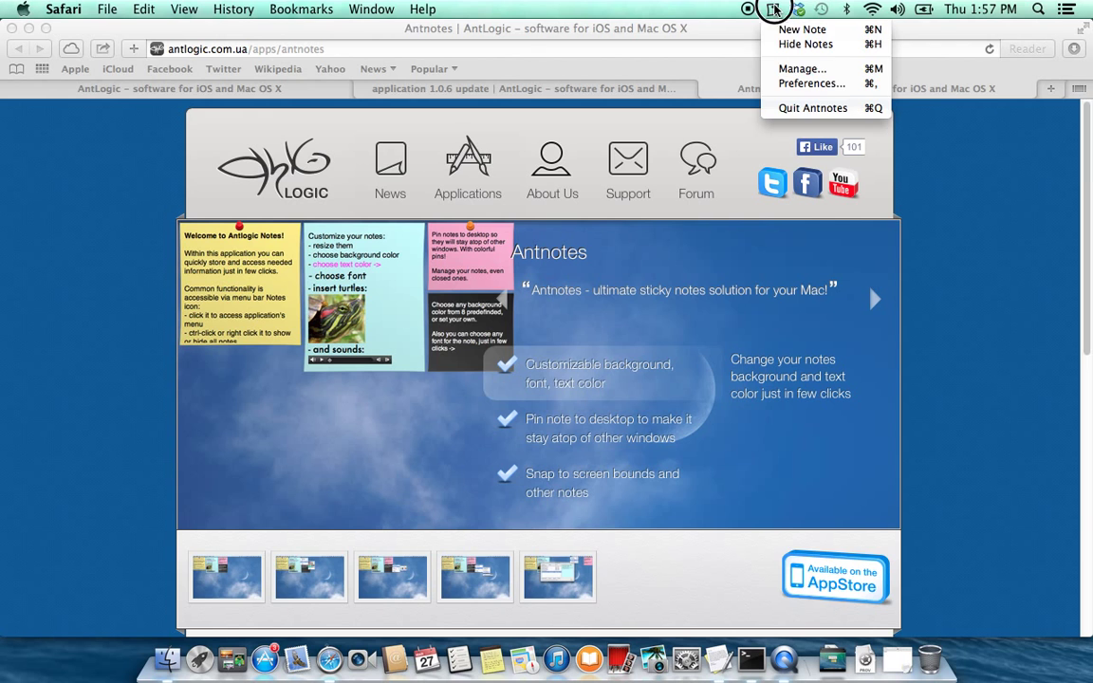
{"action": "left_click", "coordinate": [822, 70]}
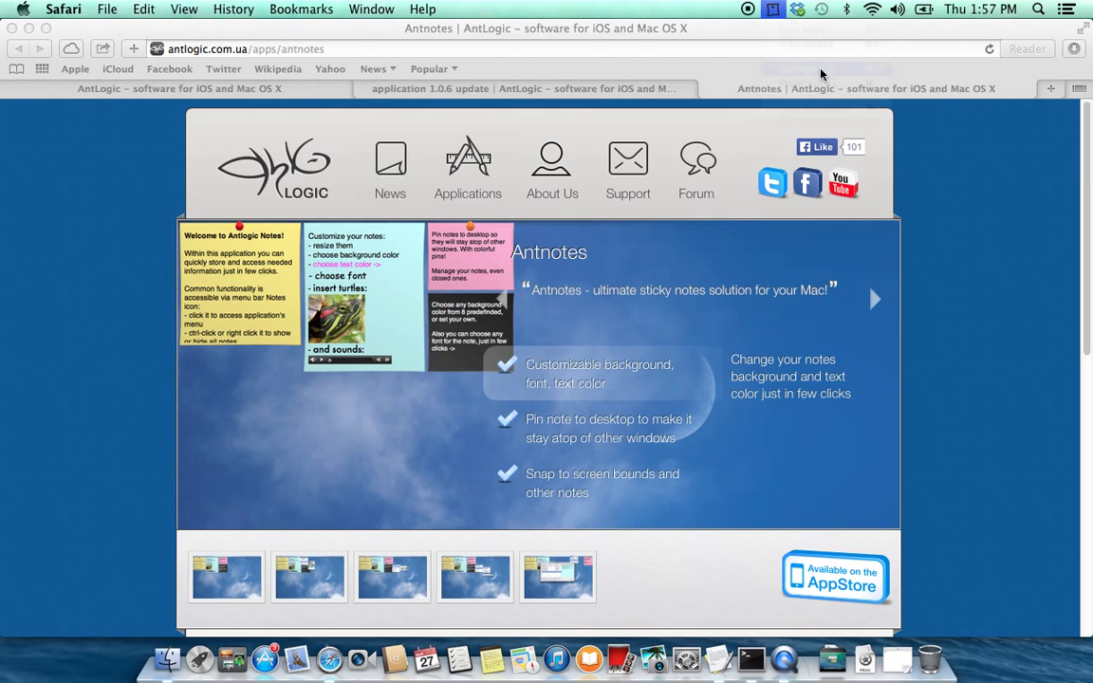
{"action": "left_click_drag", "start_coordinate": [609, 124], "coordinate": [714, 156]}
Reopen the closed Hello world!, Antnotes application, Hello there! and welcome notes.
{"action": "left_click", "coordinate": [492, 231]}
{"action": "left_click", "coordinate": [493, 247]}
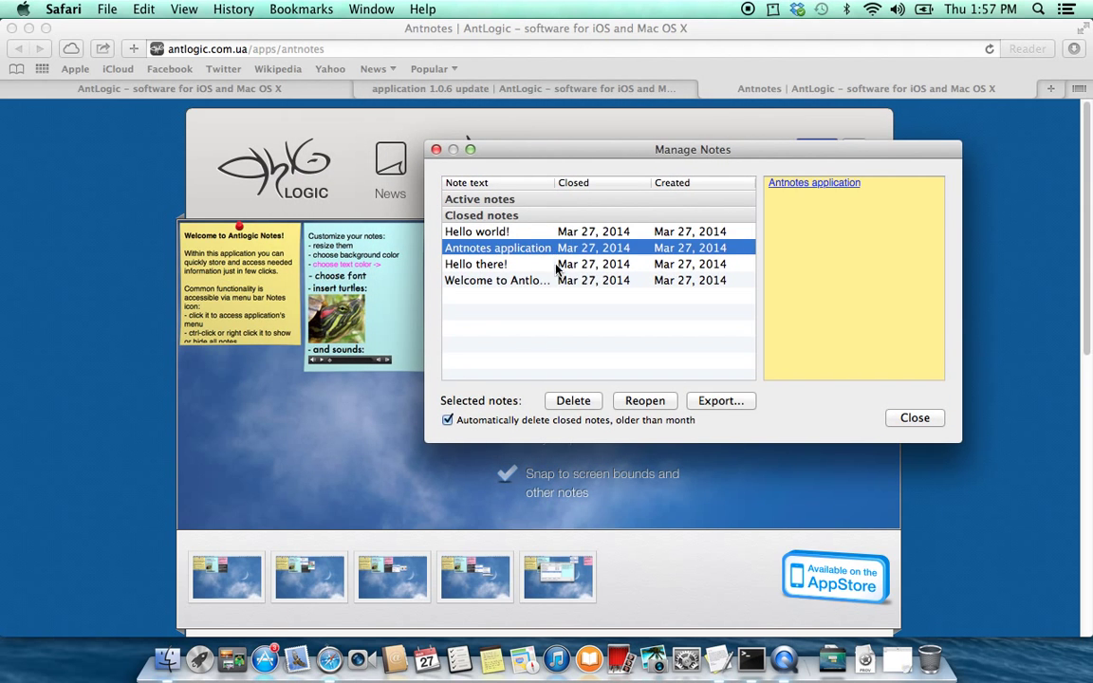
{"action": "left_click", "coordinate": [481, 263]}
{"action": "left_click", "coordinate": [572, 281]}
{"action": "left_click", "coordinate": [459, 231]}
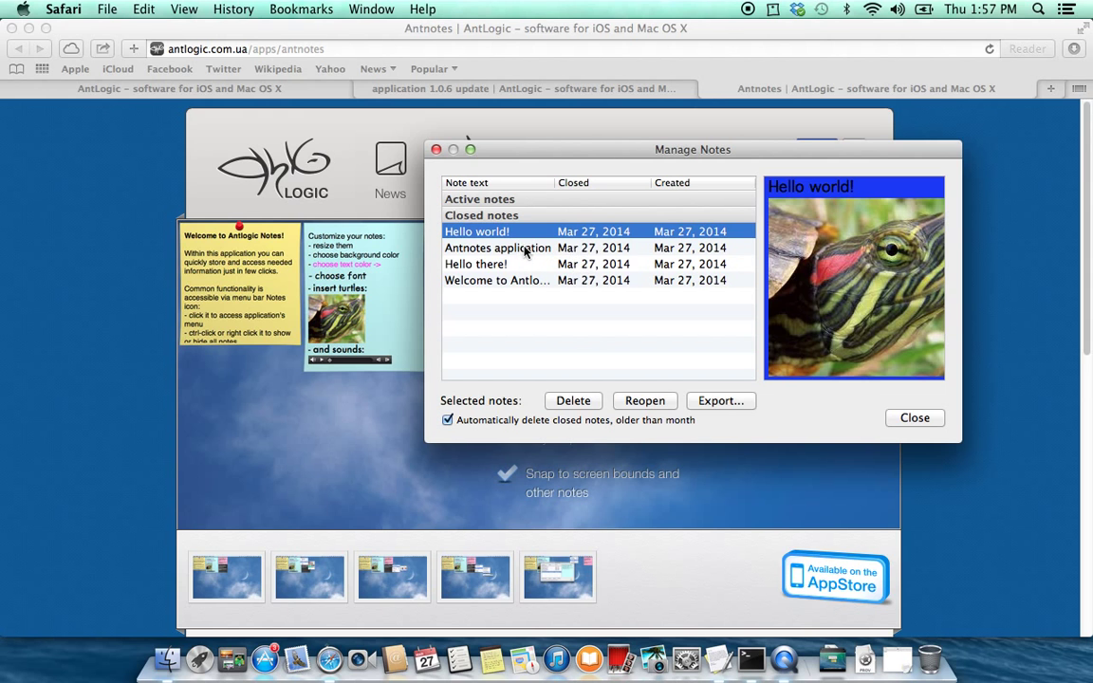
{"action": "double_click", "coordinate": [467, 231]}
{"action": "left_click", "coordinate": [504, 248]}
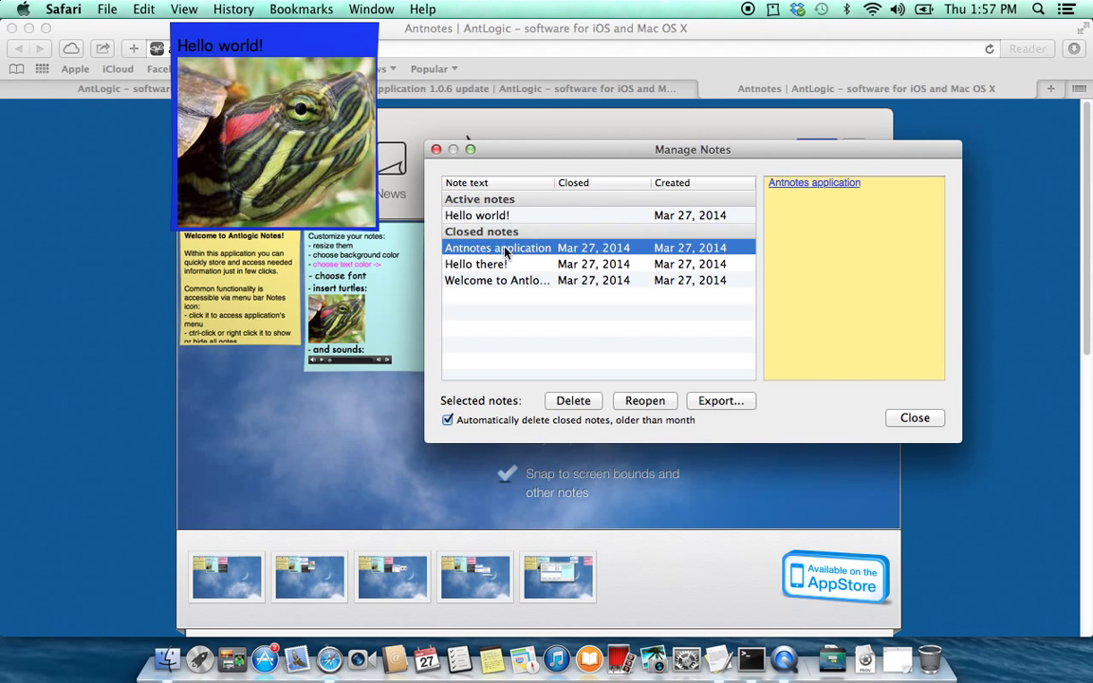
{"action": "double_click", "coordinate": [505, 248]}
{"action": "left_click", "coordinate": [475, 264]}
{"action": "double_click", "coordinate": [475, 265]}
{"action": "left_click", "coordinate": [503, 281]}
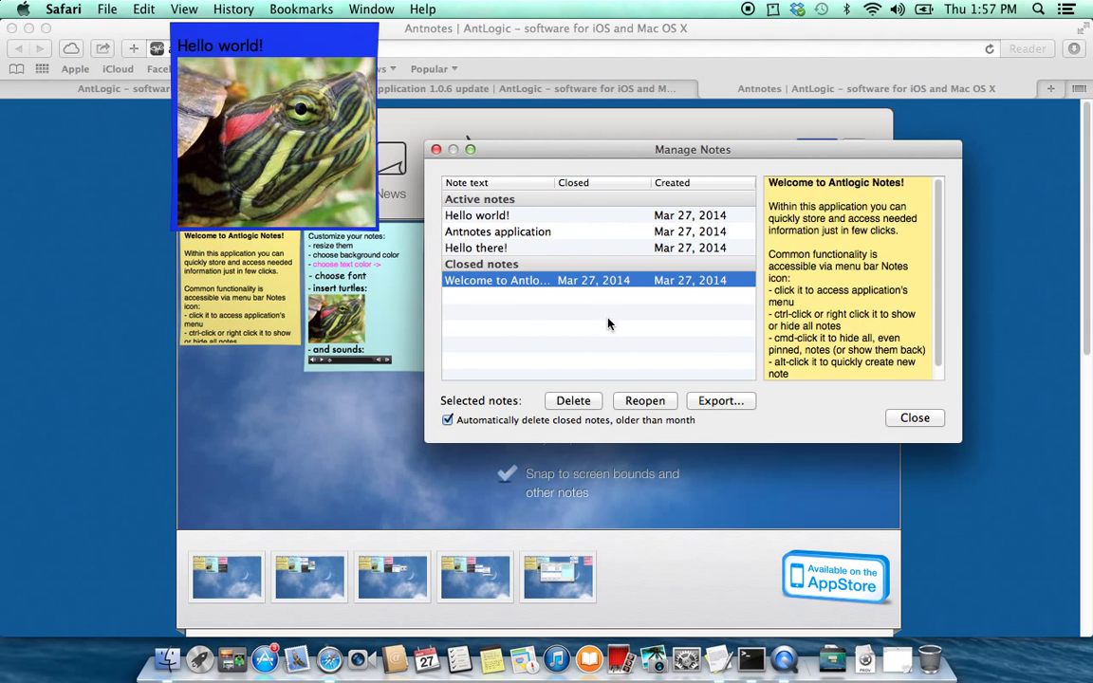
{"action": "double_click", "coordinate": [517, 281]}
Permanently delete the Hello there! note from the note manager.
{"action": "left_click_drag", "start_coordinate": [633, 149], "coordinate": [429, 104]}
{"action": "left_click", "coordinate": [302, 186]}
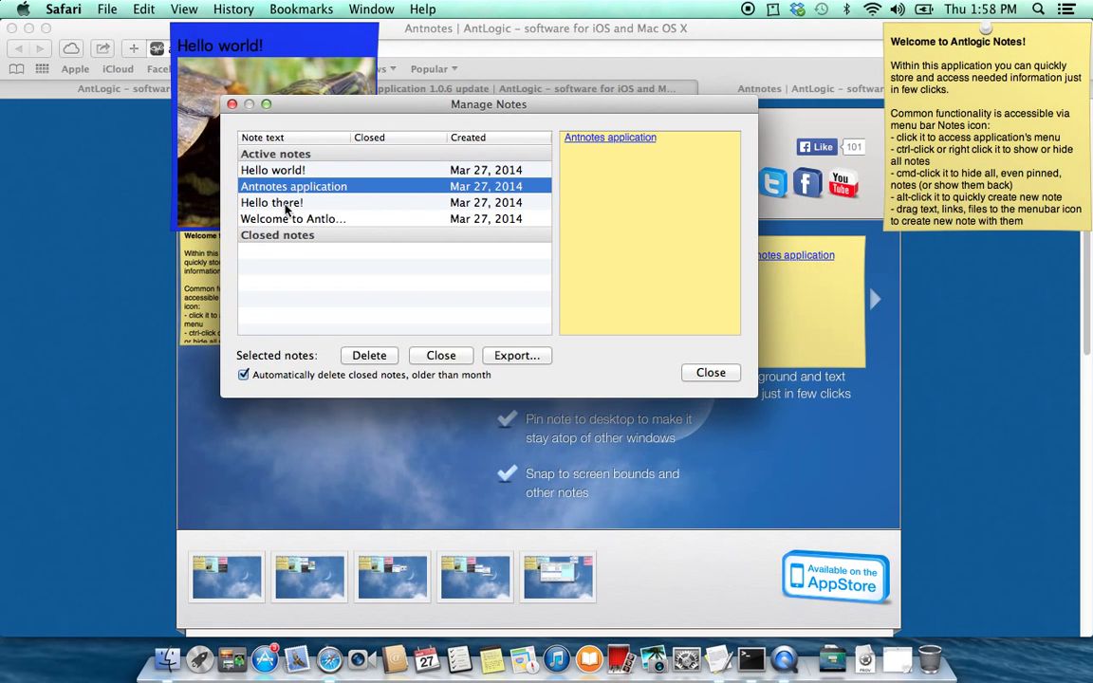
{"action": "left_click", "coordinate": [295, 203]}
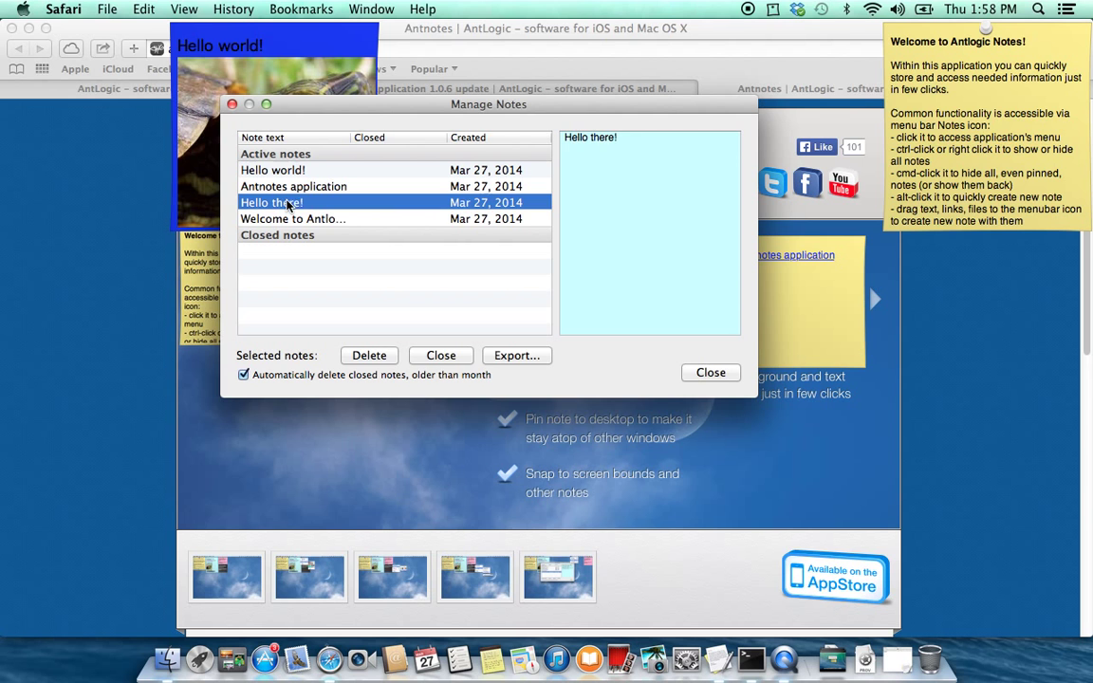
{"action": "left_click", "coordinate": [369, 355]}
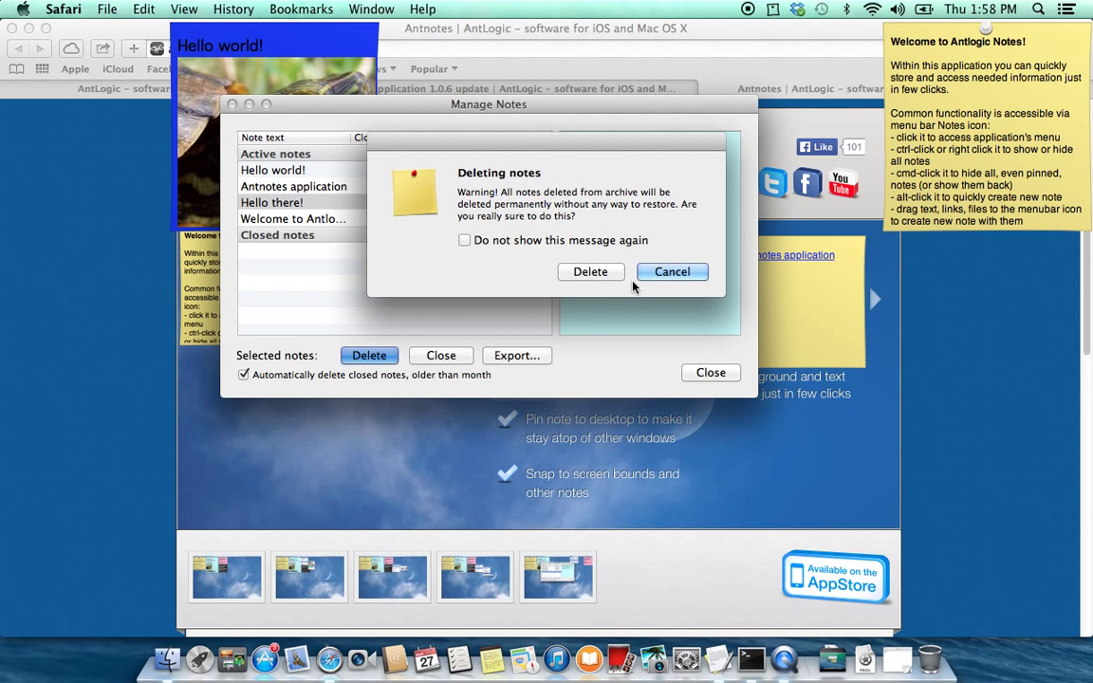
{"action": "left_click", "coordinate": [591, 273]}
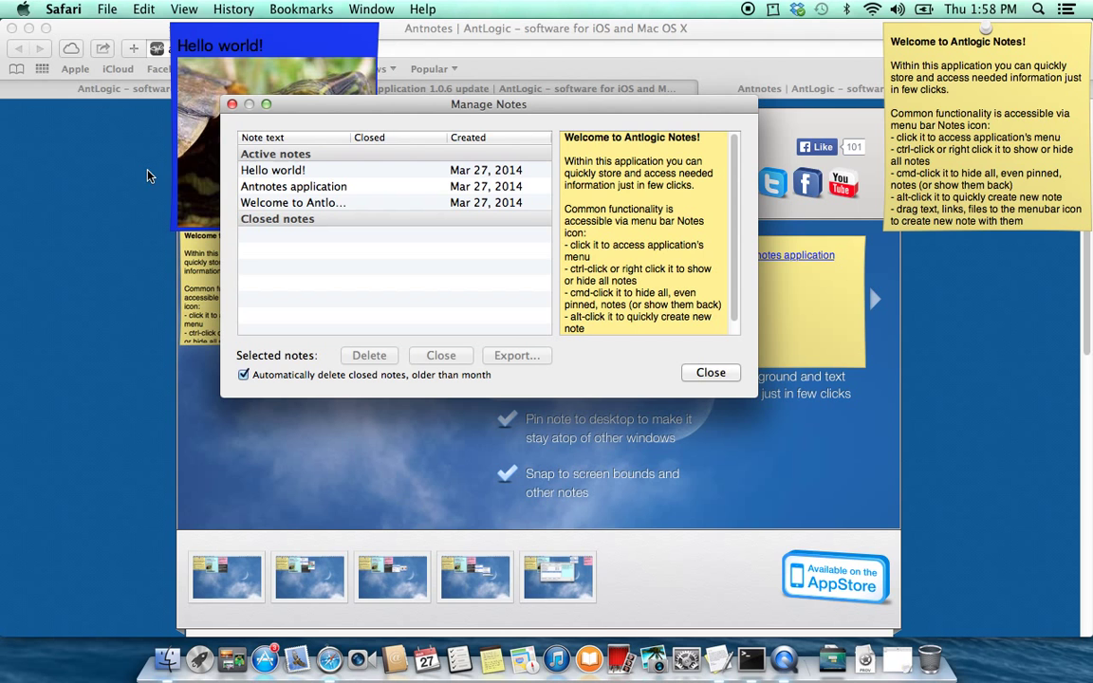
Permanently delete the Antnotes application note and close the note manager.
{"action": "left_click", "coordinate": [276, 186]}
{"action": "left_click", "coordinate": [369, 355]}
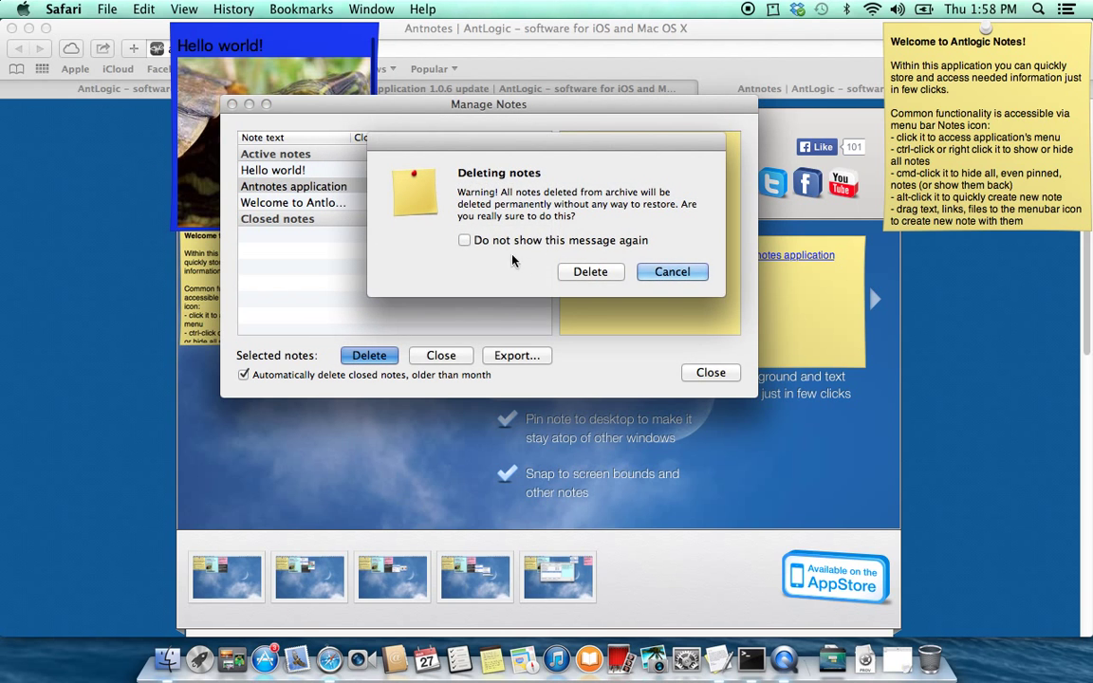
{"action": "left_click", "coordinate": [590, 271]}
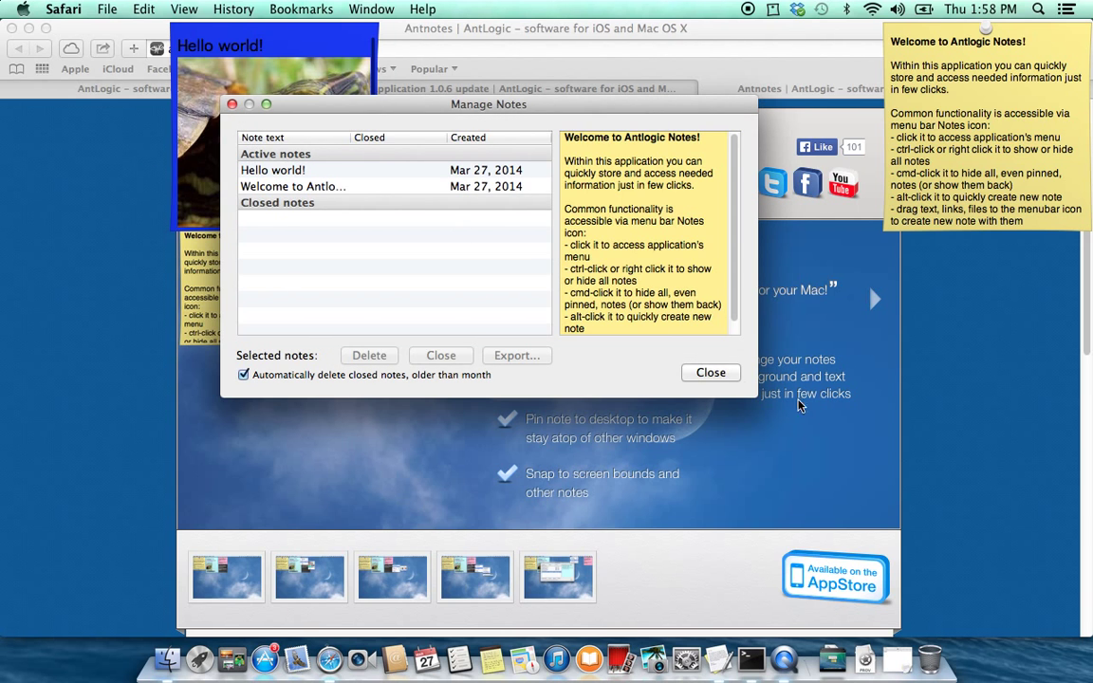
{"action": "left_click", "coordinate": [711, 372]}
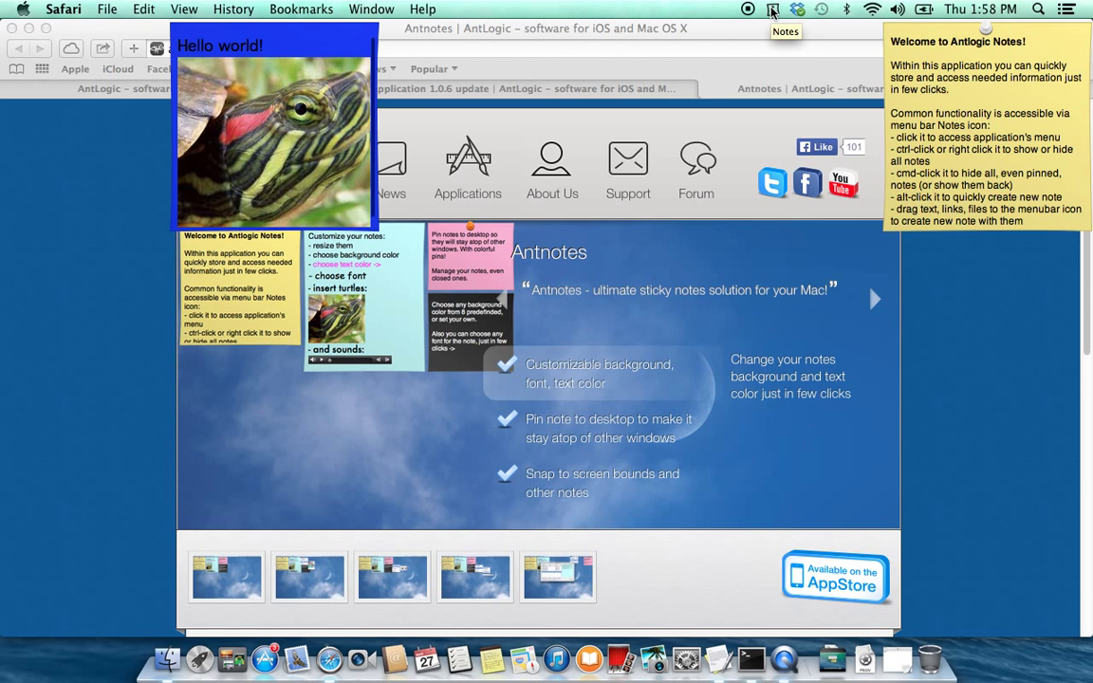
Open the Antnotes Notes menu from its menu bar icon.
{"action": "left_click", "coordinate": [772, 9]}
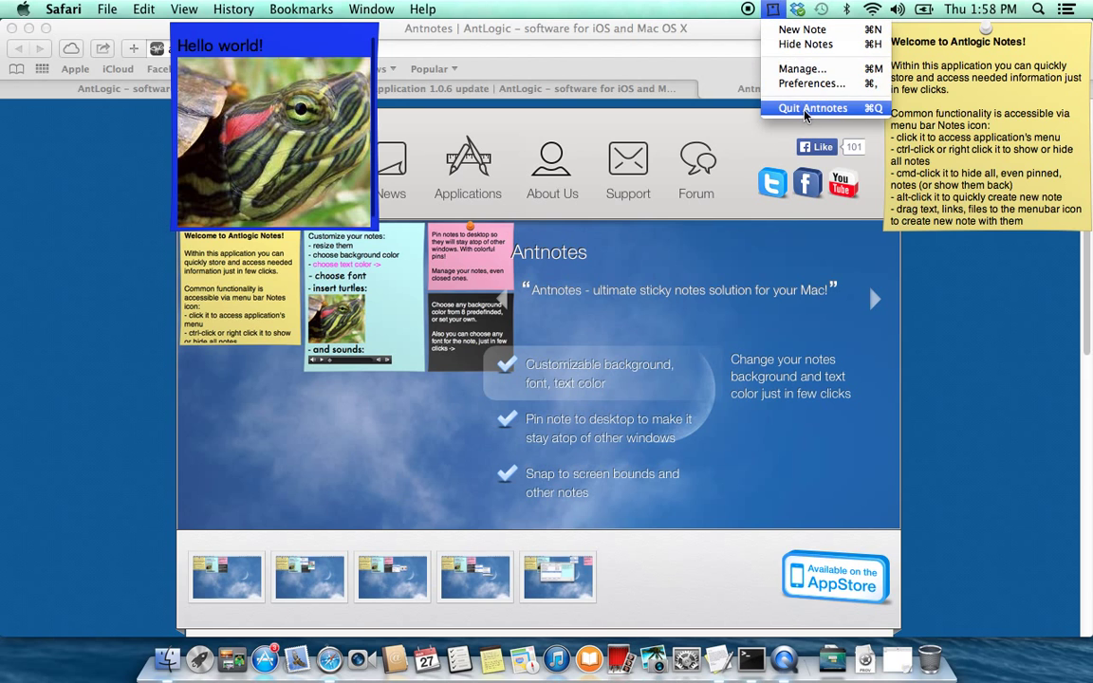